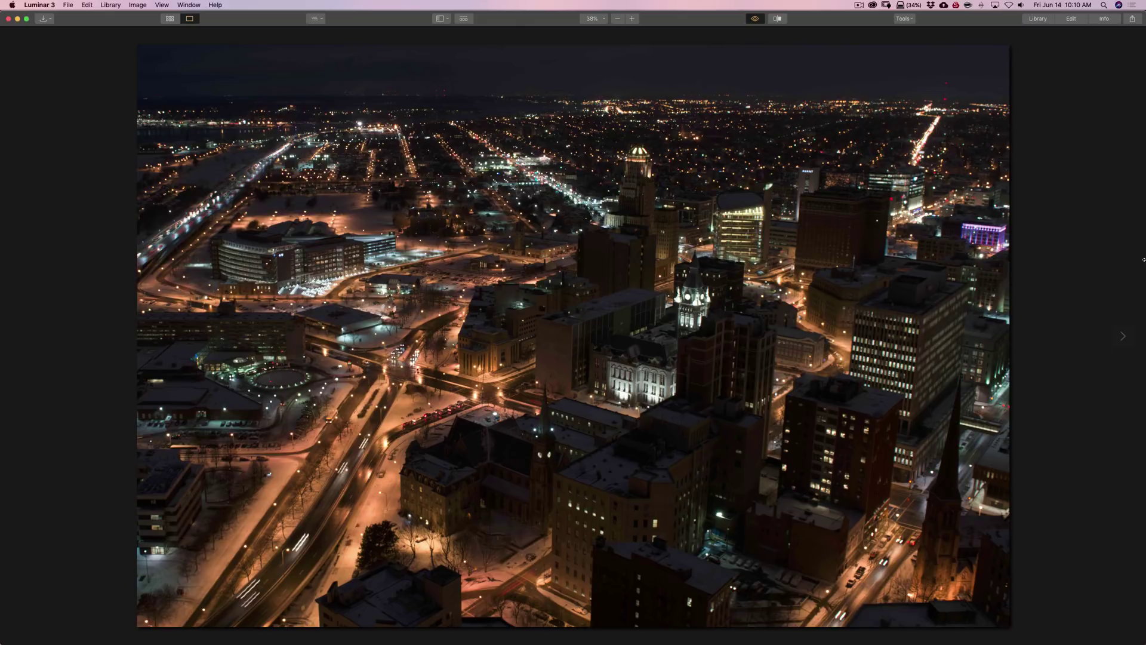
Turn off the original view so the edited Buffalo night cityscape shows
key("backslash")
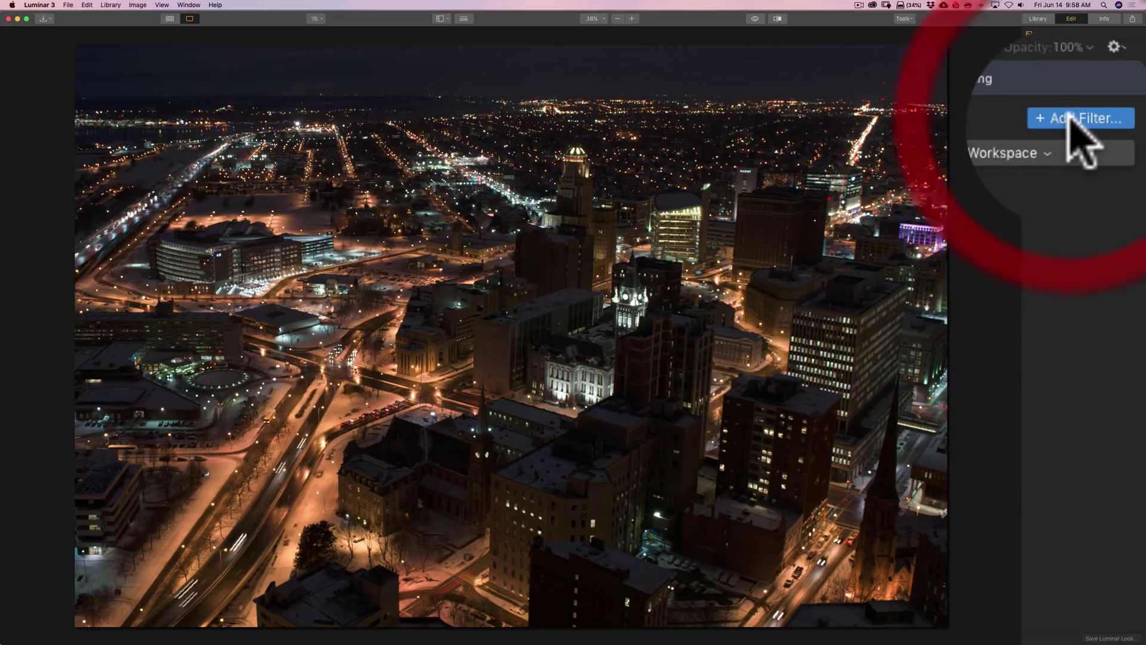
Add a RAW Develop filter from the Essential section of the Filters Catalog
left_click(1119, 124)
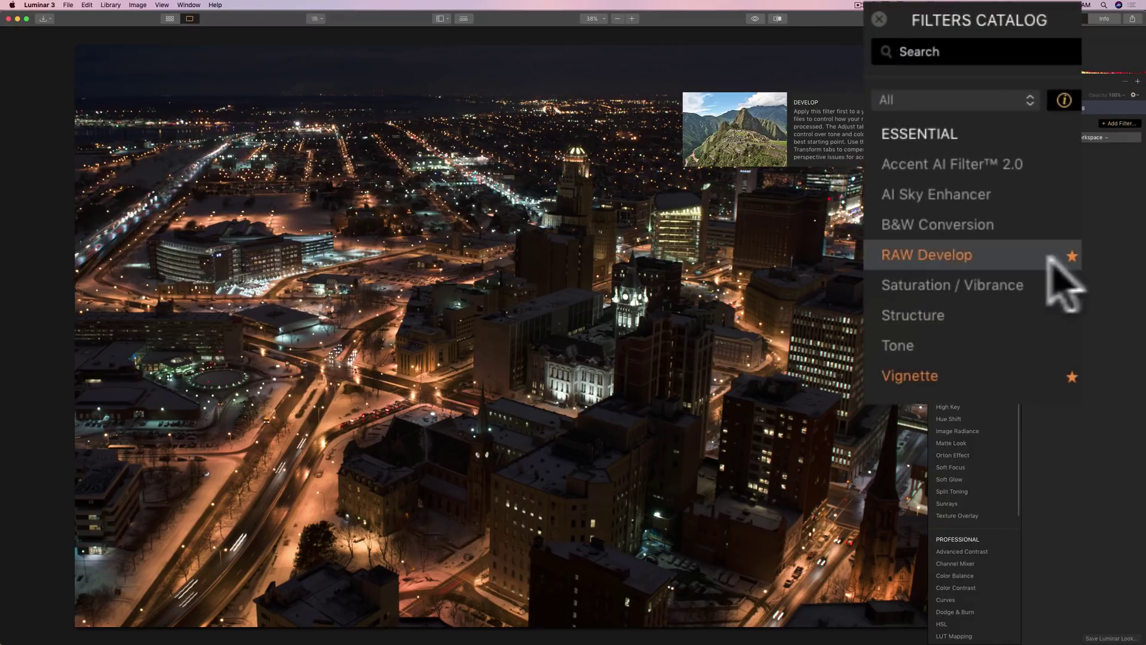
left_click(952, 144)
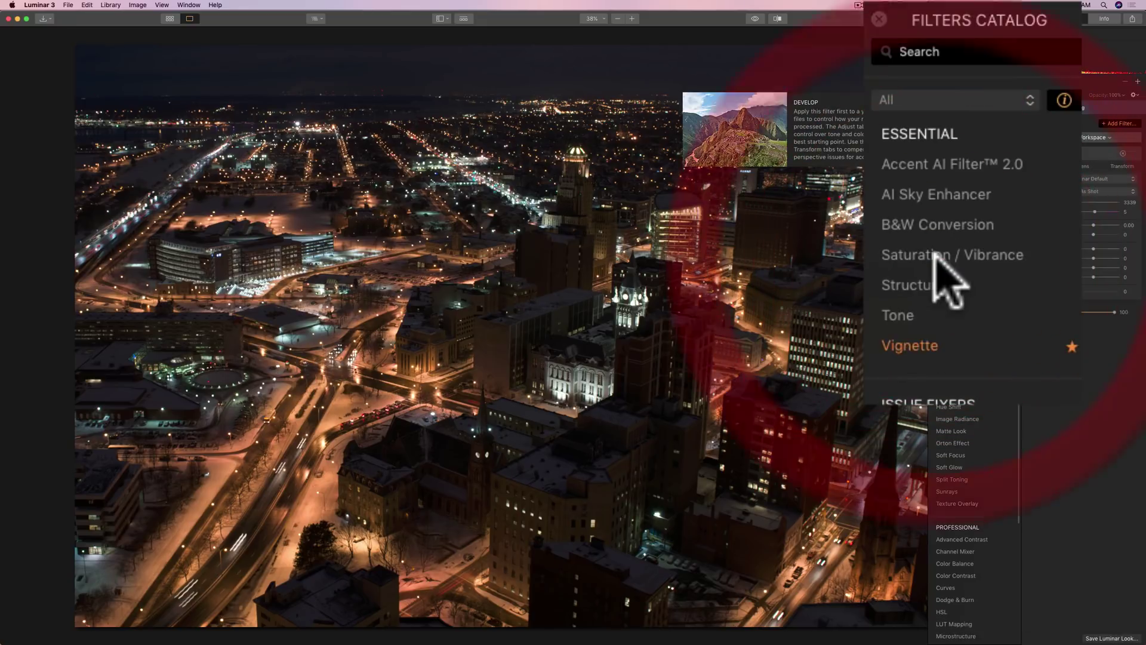
left_click(936, 35)
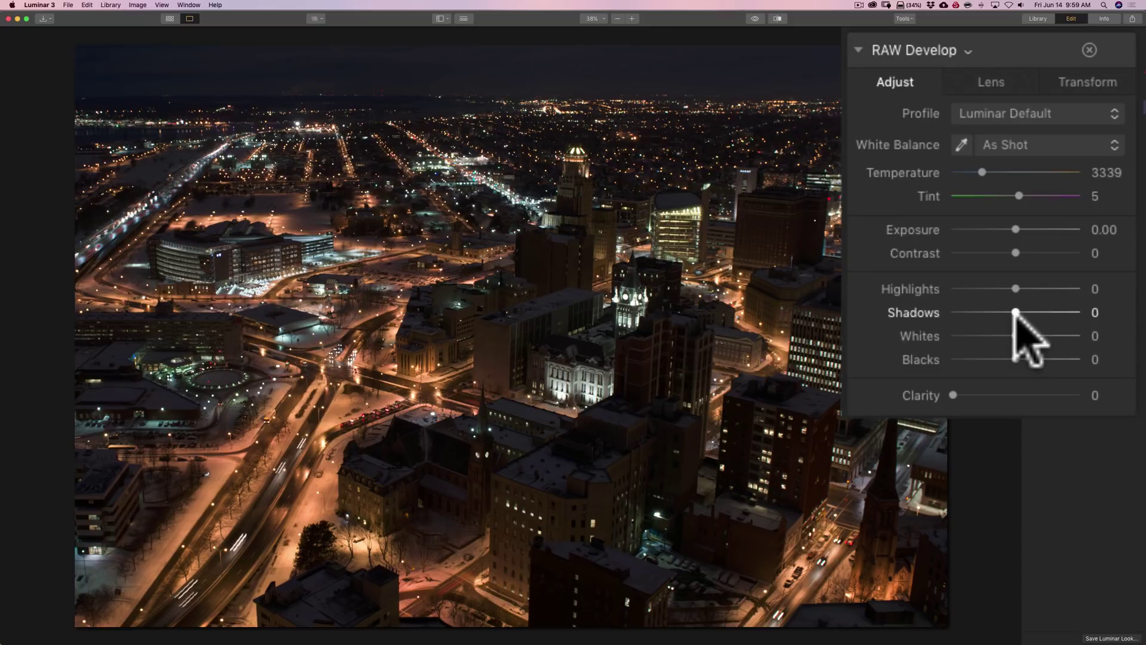
Set RAW Develop Shadows to 51 and Highlights to -100
left_click_drag(1016, 313, 1116, 312)
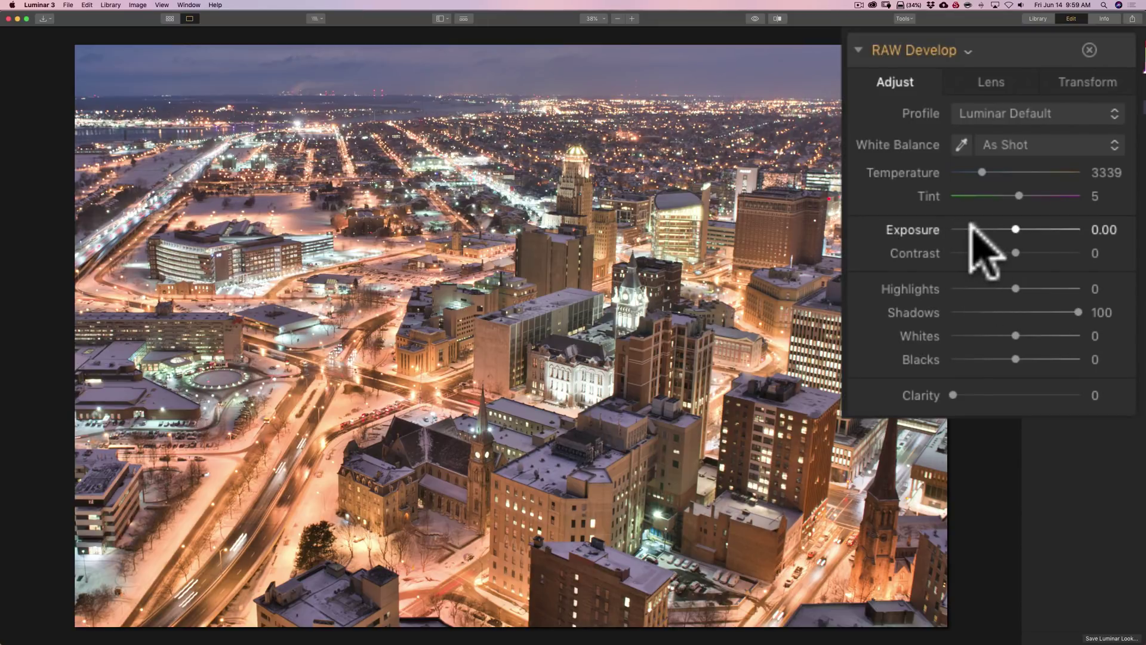
left_click_drag(1076, 311, 1054, 309)
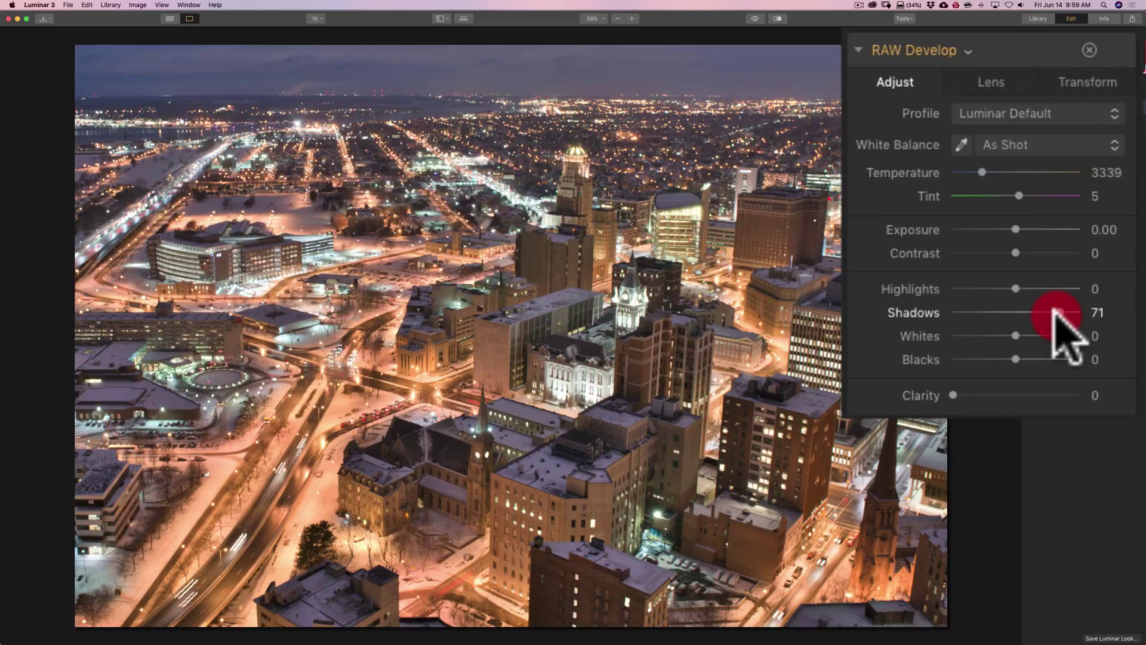
left_click_drag(1055, 310, 1041, 312)
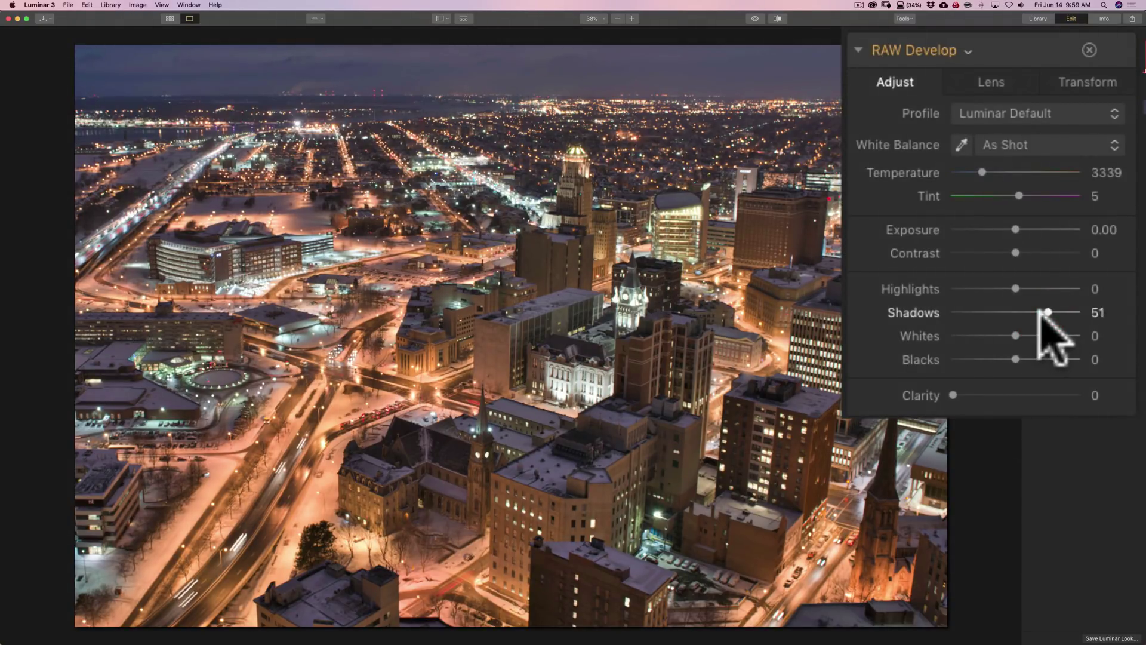
left_click(1014, 287)
left_click_drag(1015, 285, 860, 296)
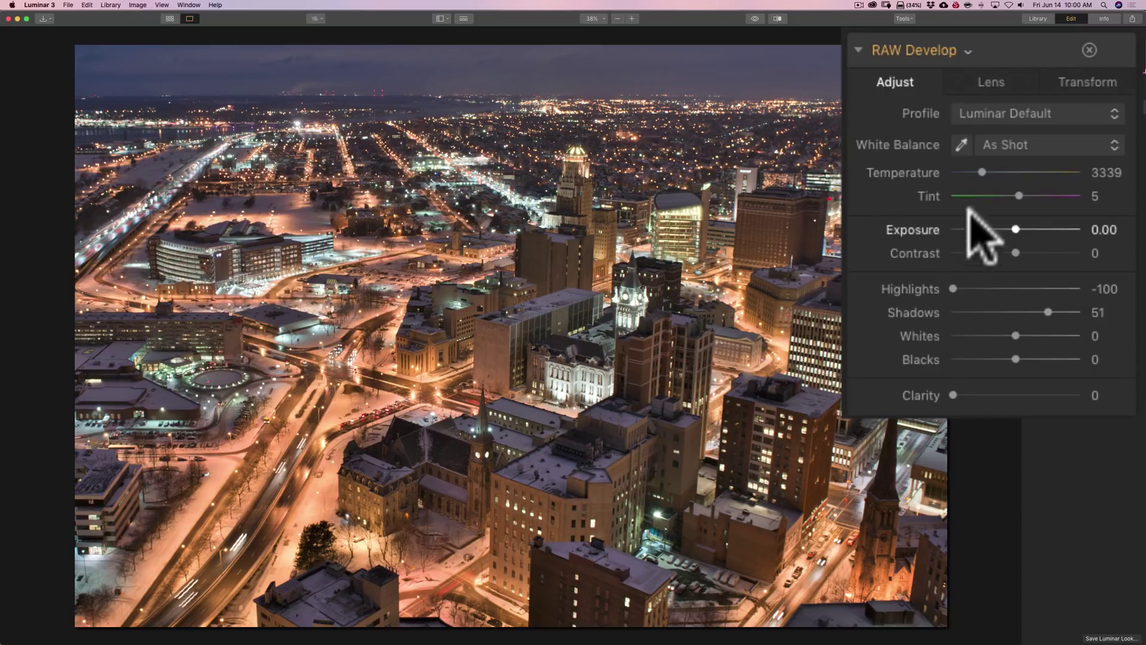
Apply the Tungsten white balance preset, keeping Temperature at 2850 after a trial adjustment
left_click(1101, 151)
left_click(1051, 243)
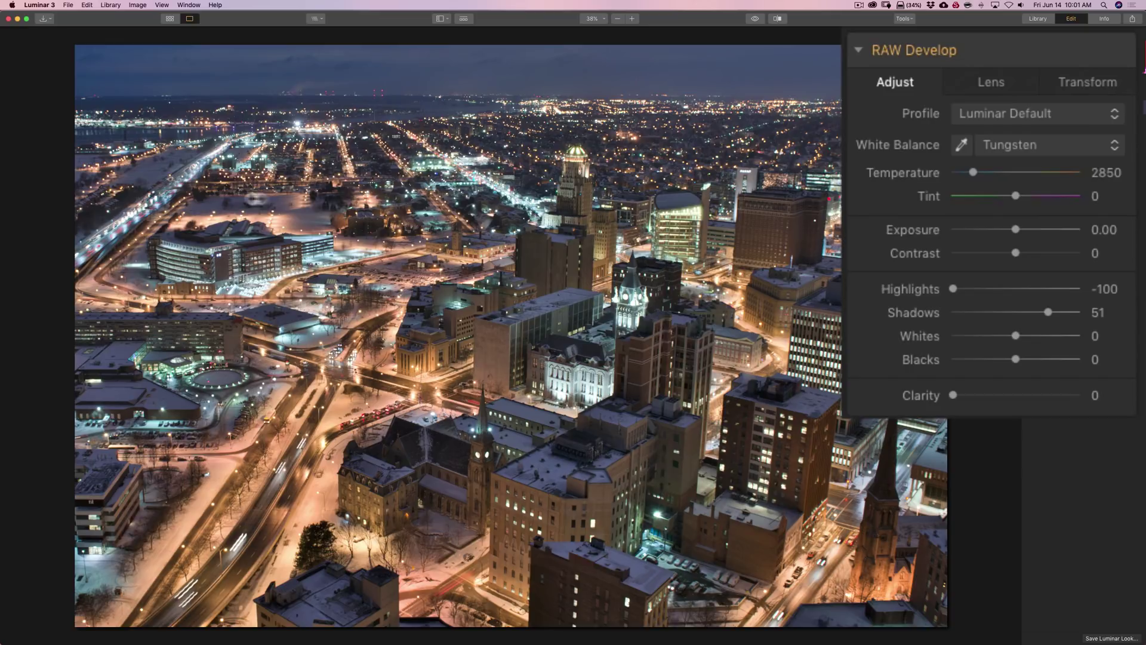
mouse_move(973, 173)
left_mouse_down()
mouse_move(1001, 171)
mouse_move(970, 170)
mouse_move(988, 171)
left_mouse_up()
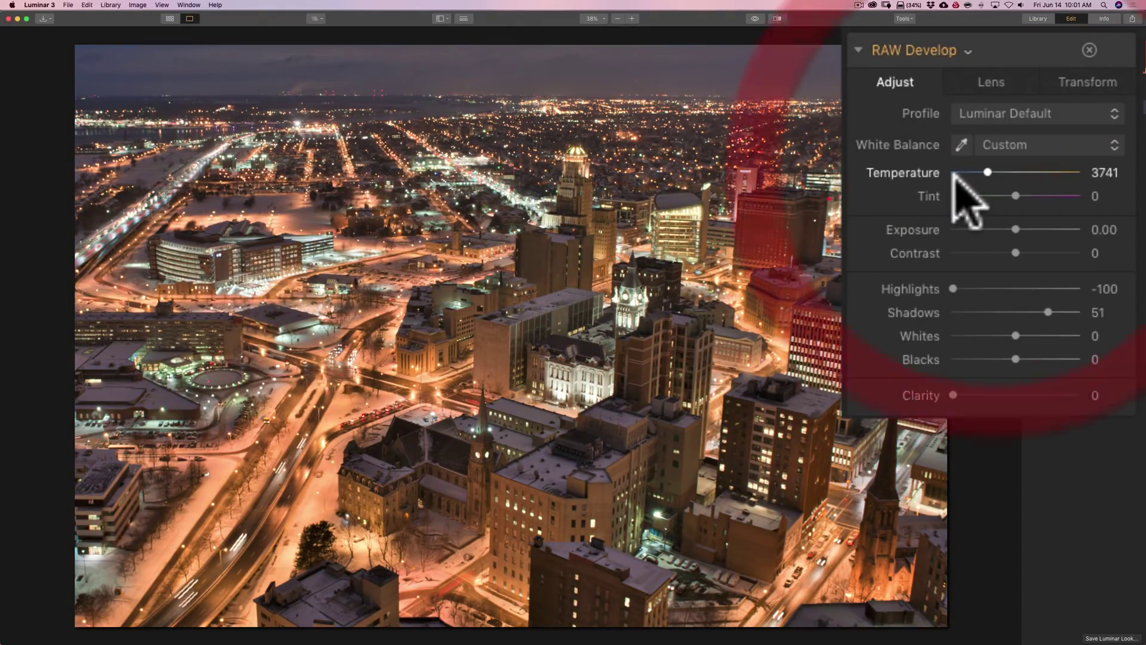
left_click(1031, 146)
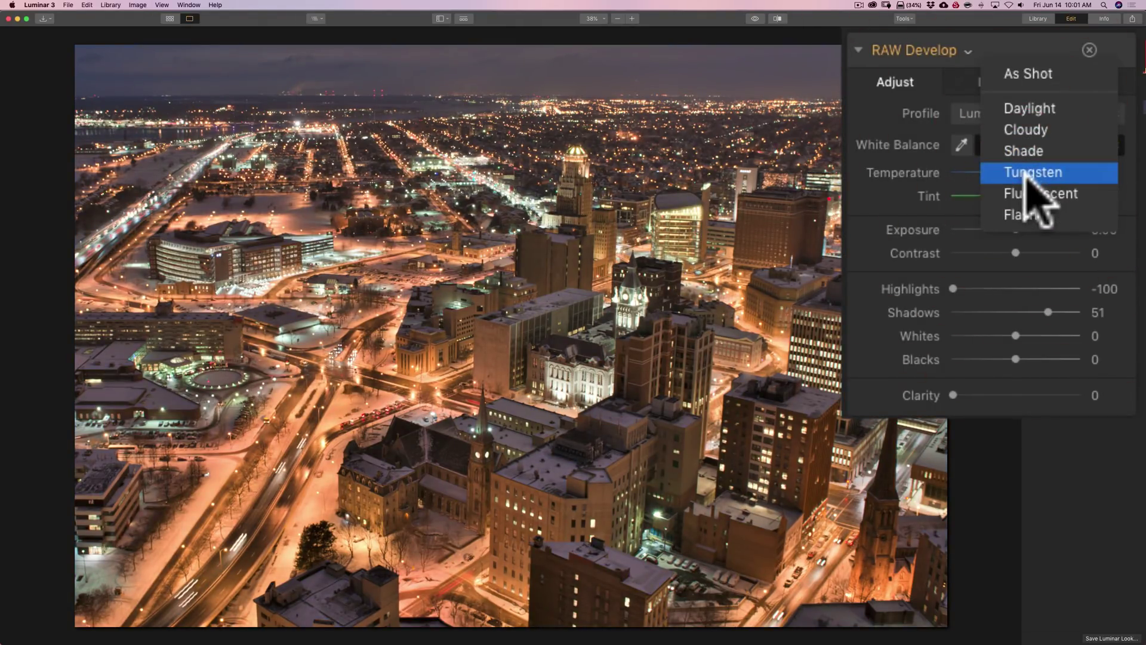
left_click(1028, 174)
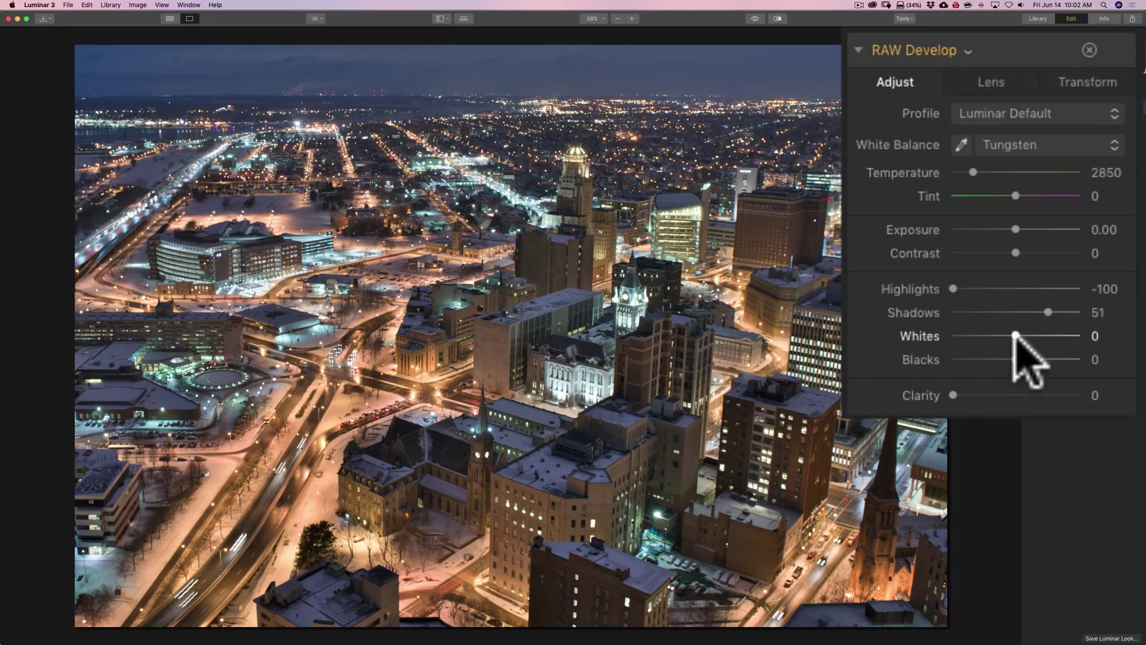
key("alt")
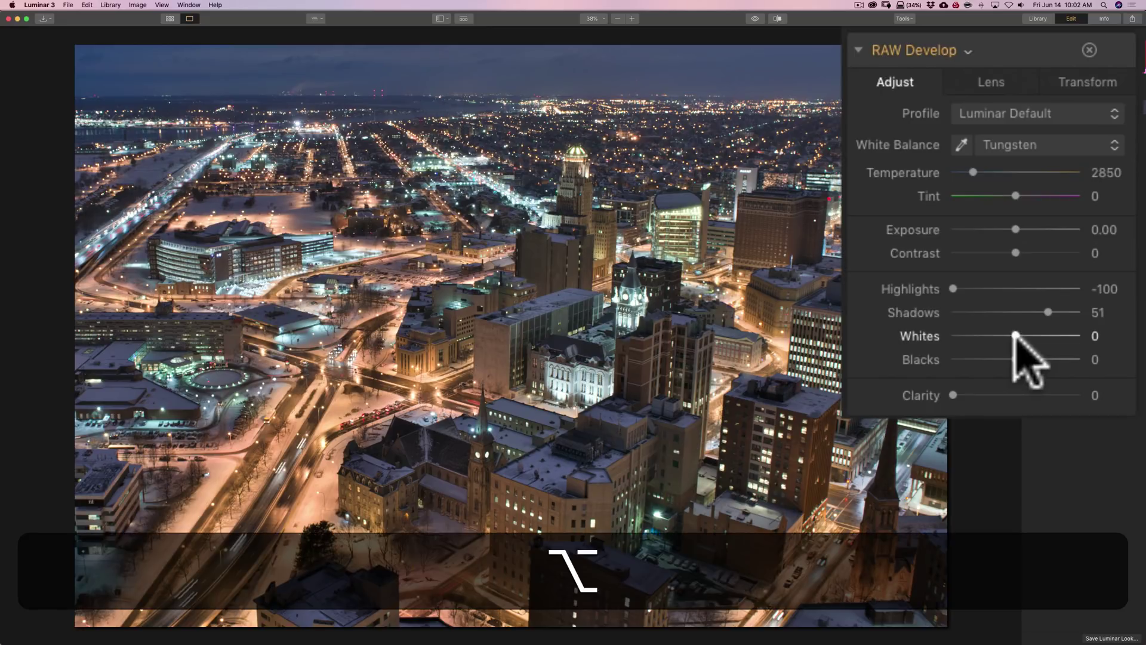
left_click(1016, 335, "alt")
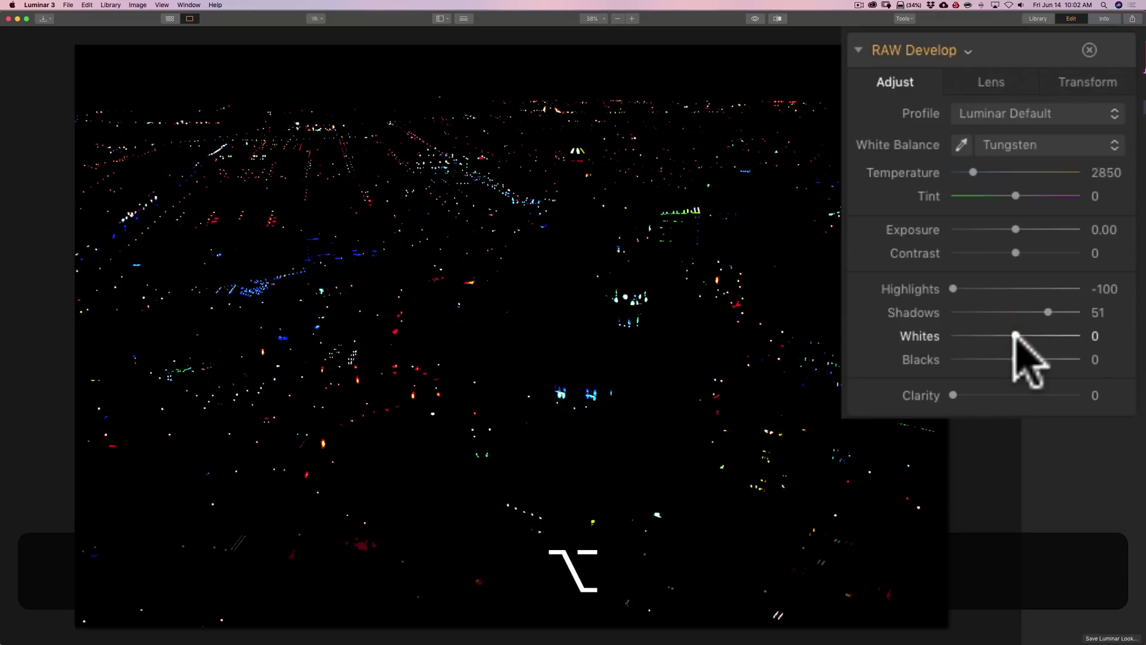
left_click(1015, 335, "alt")
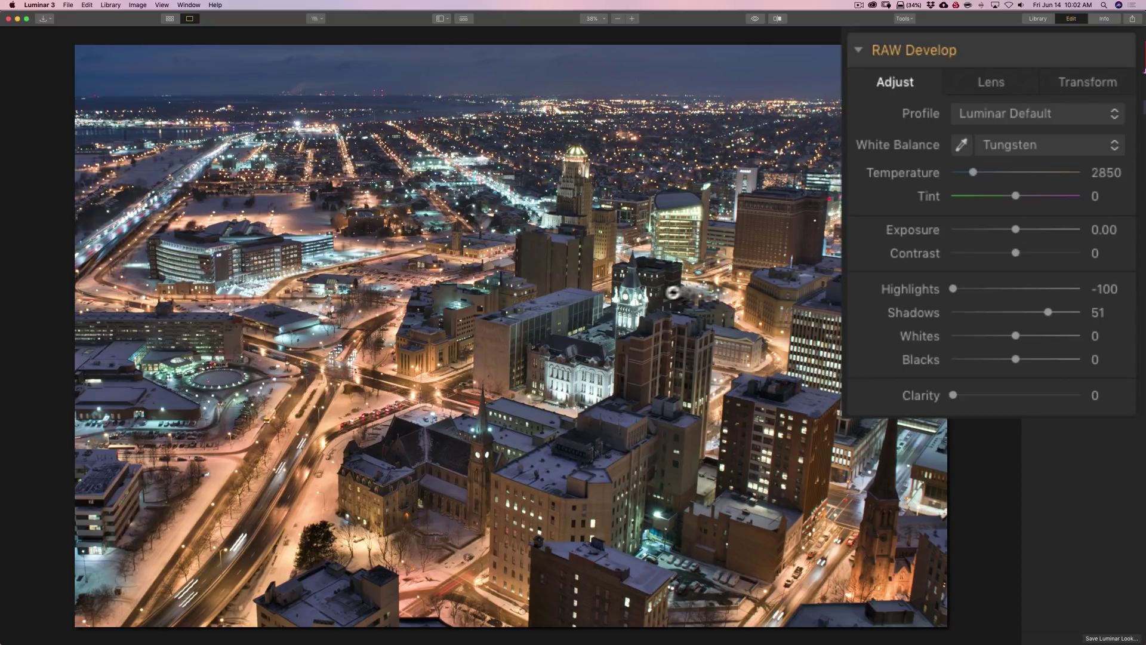
Lower Whites to -100 with clipping preview, checking the clock tower at 100%
left_click(624, 299)
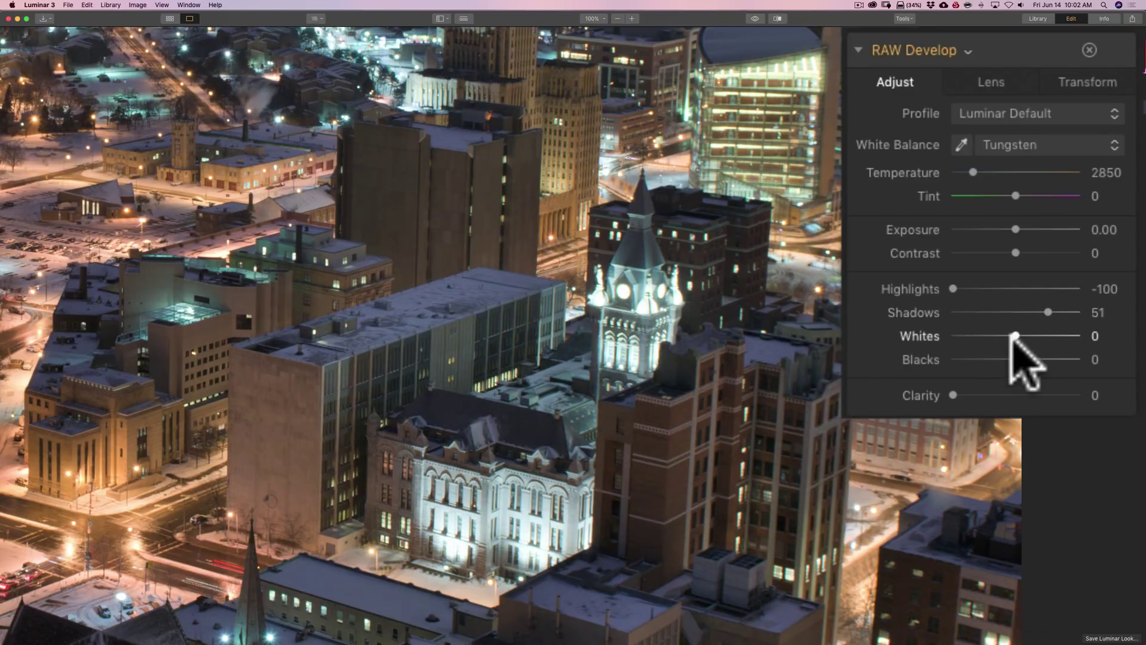
key("alt")
left_click_drag(1013, 338, 1013, 337)
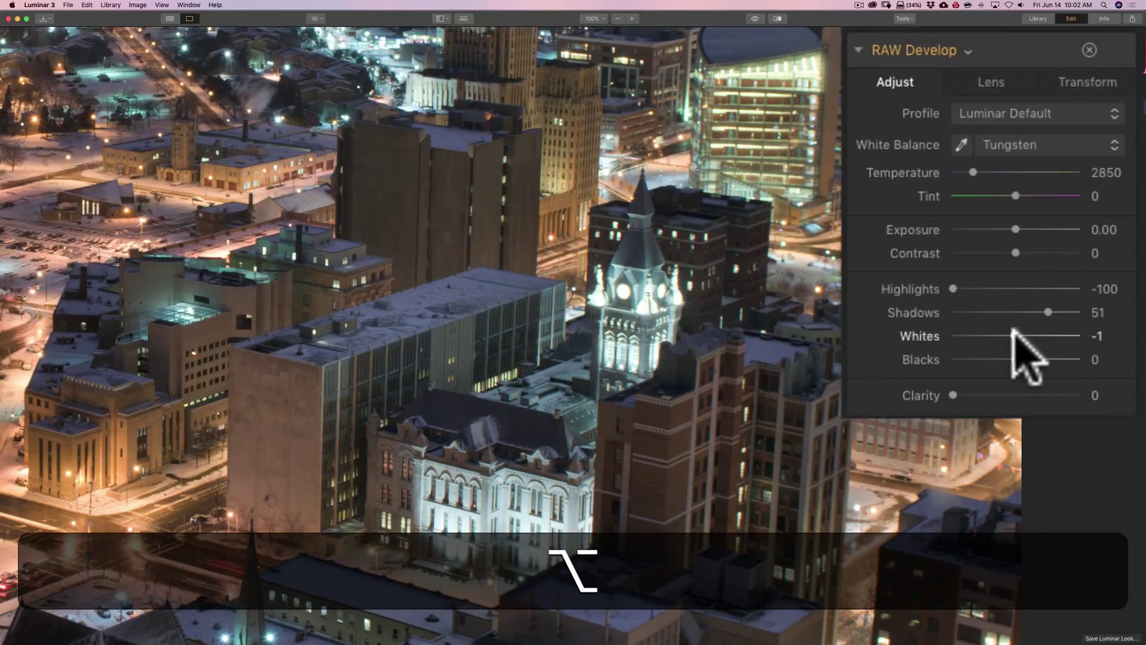
left_click_drag(1014, 335, 981, 273)
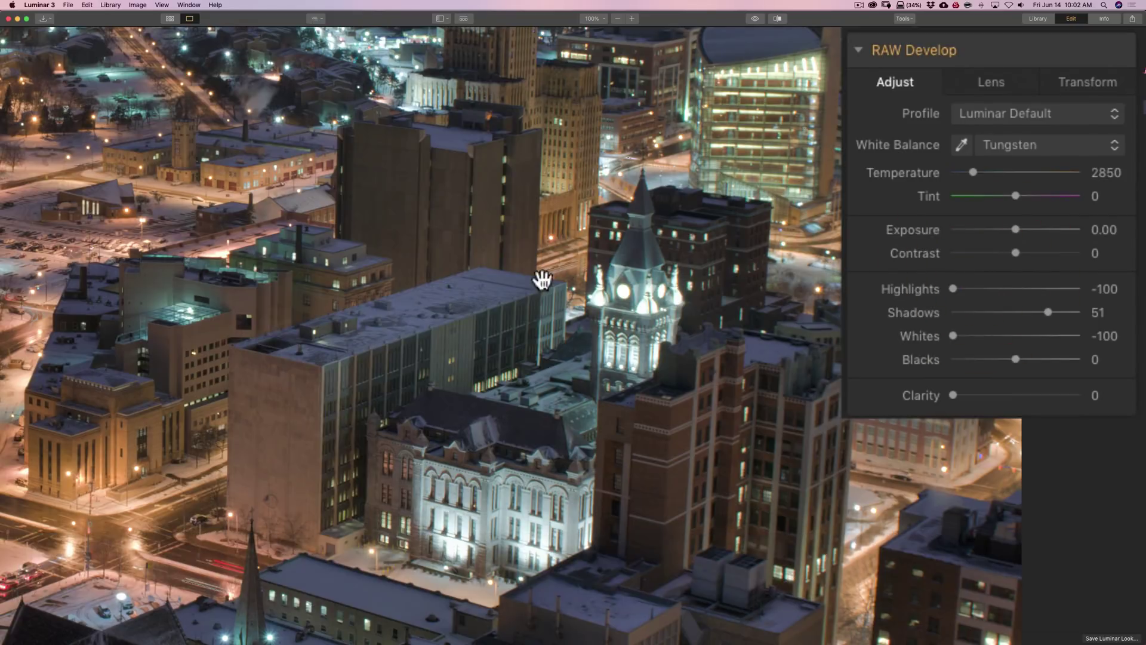
left_click(540, 276)
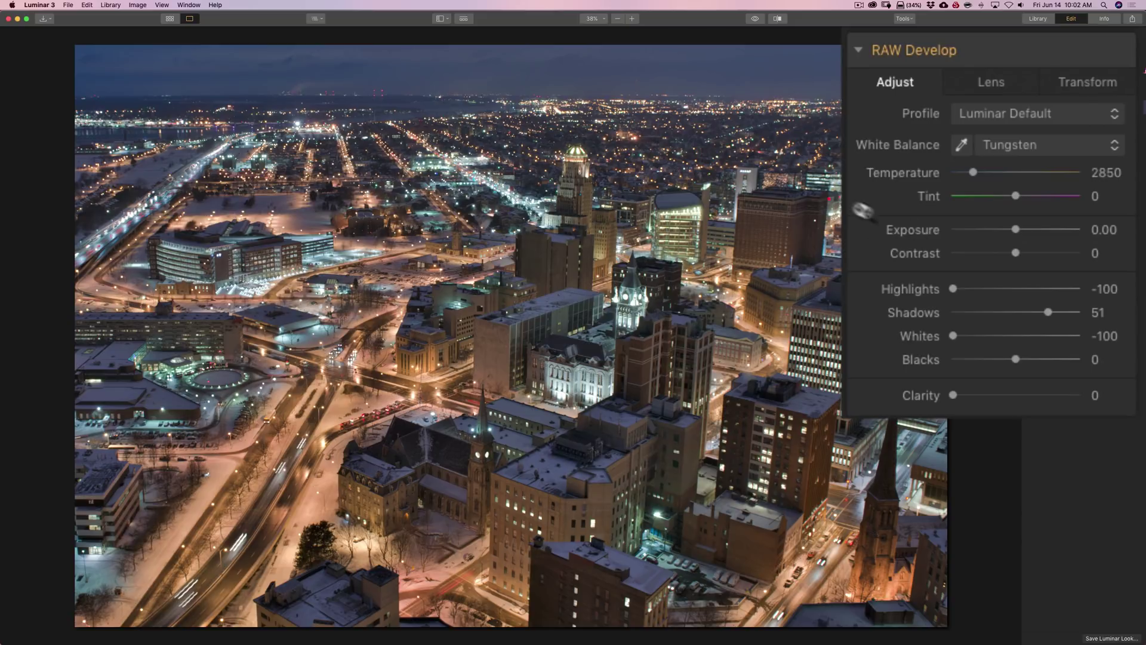
left_click(952, 335, "alt")
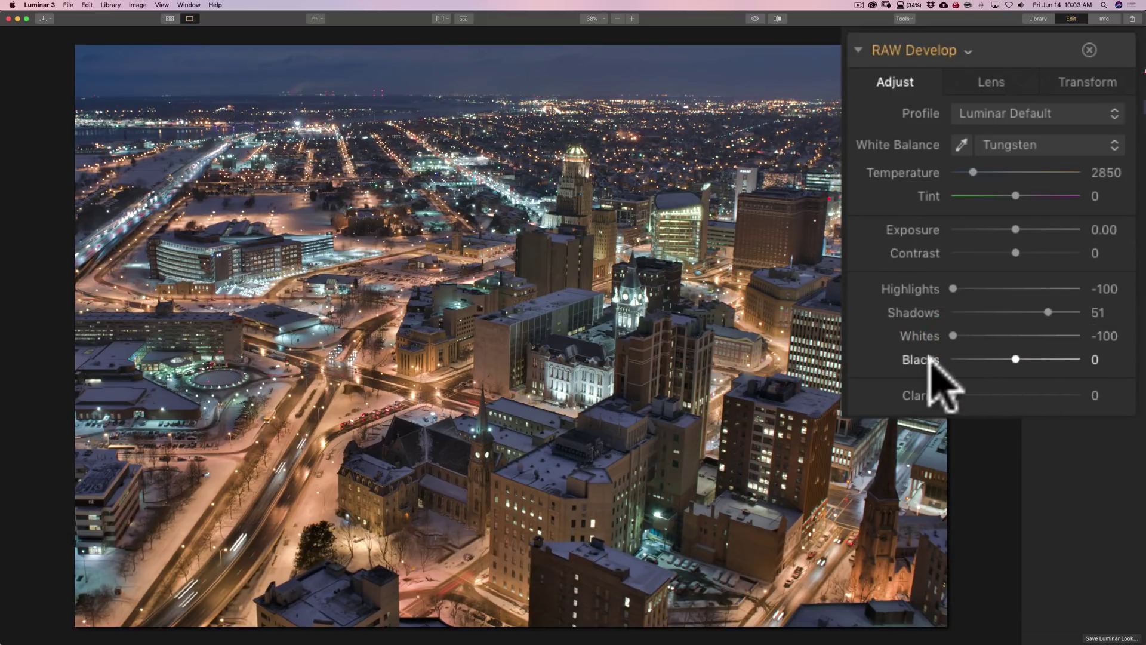
Deepen Blacks to -56 and enable Lens Distortion, Chromatic Aberration and Defringe corrections
key("alt")
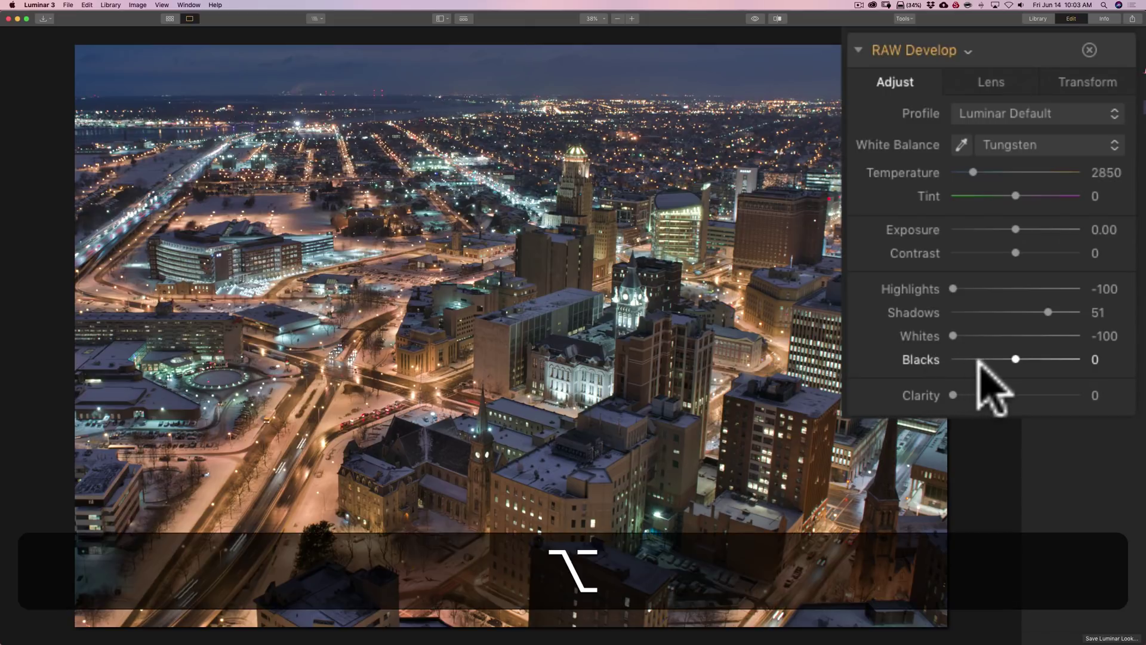
left_click(1017, 356, "alt")
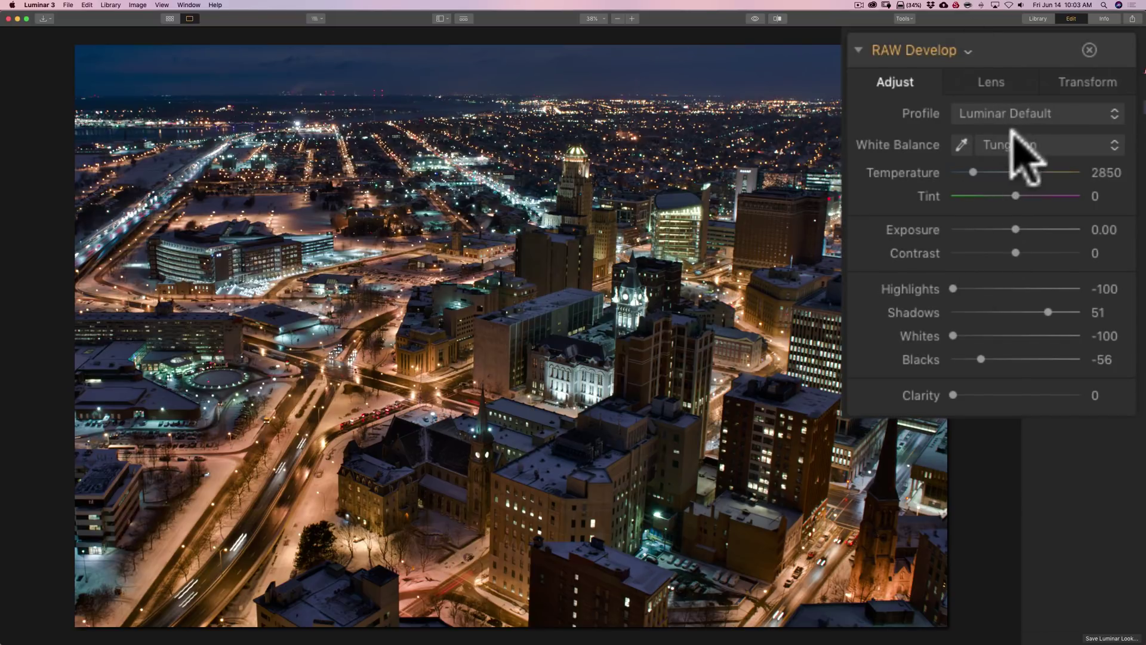
left_click(993, 83)
left_click(908, 138)
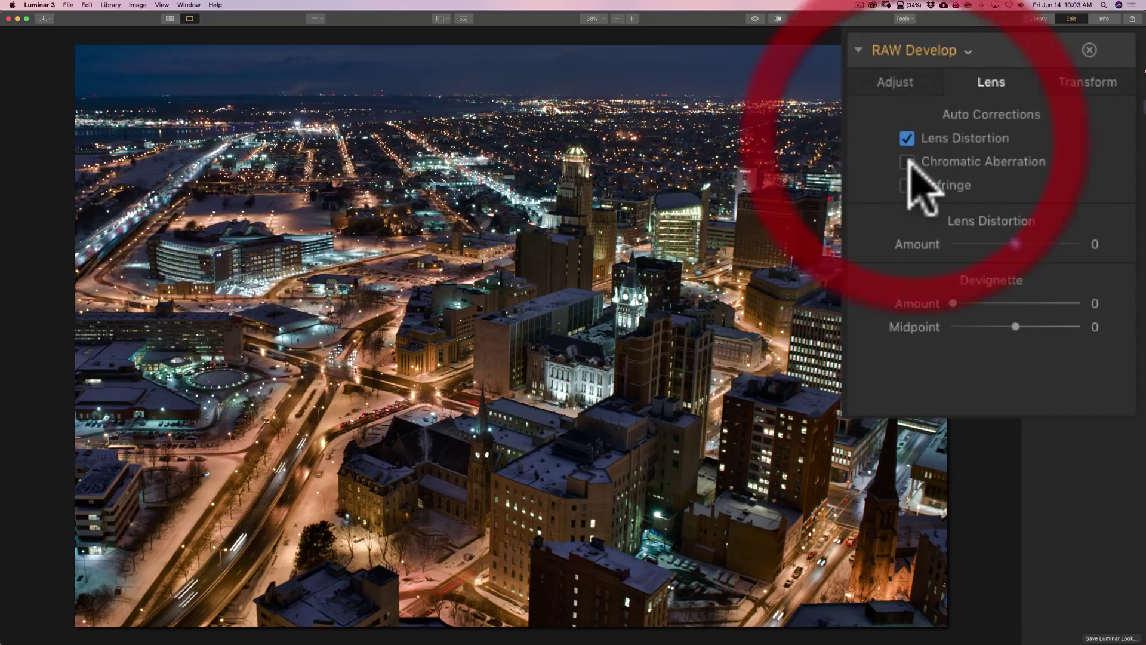
left_click(907, 162)
left_click(907, 185)
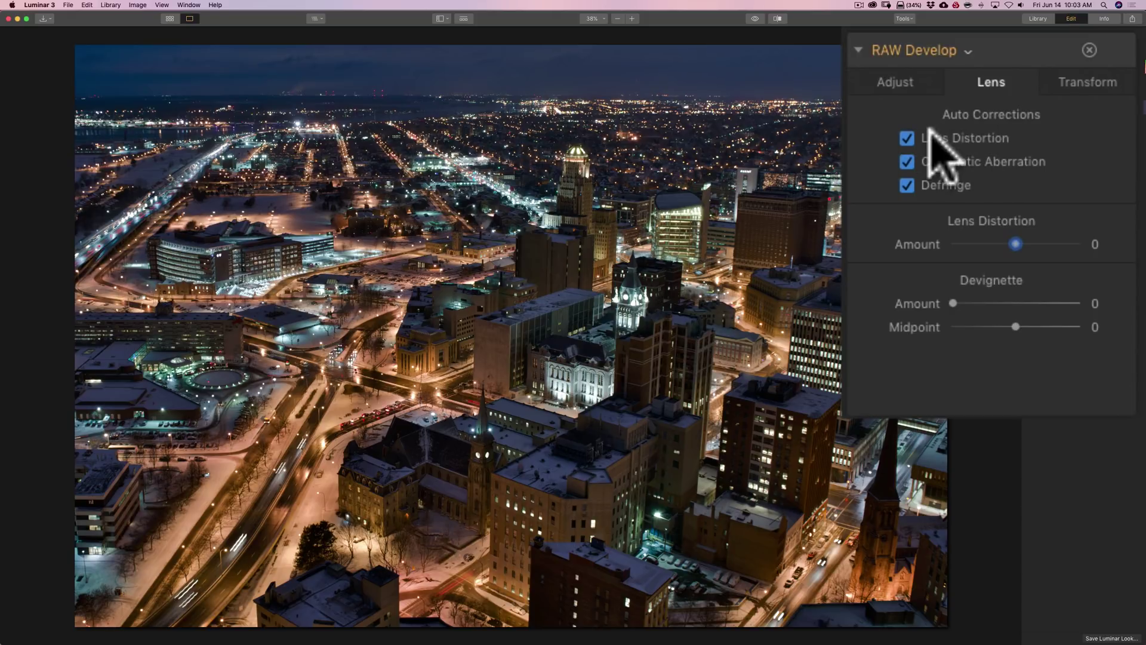
Set the Transform Vertical perspective correction to 4
left_click(1078, 82)
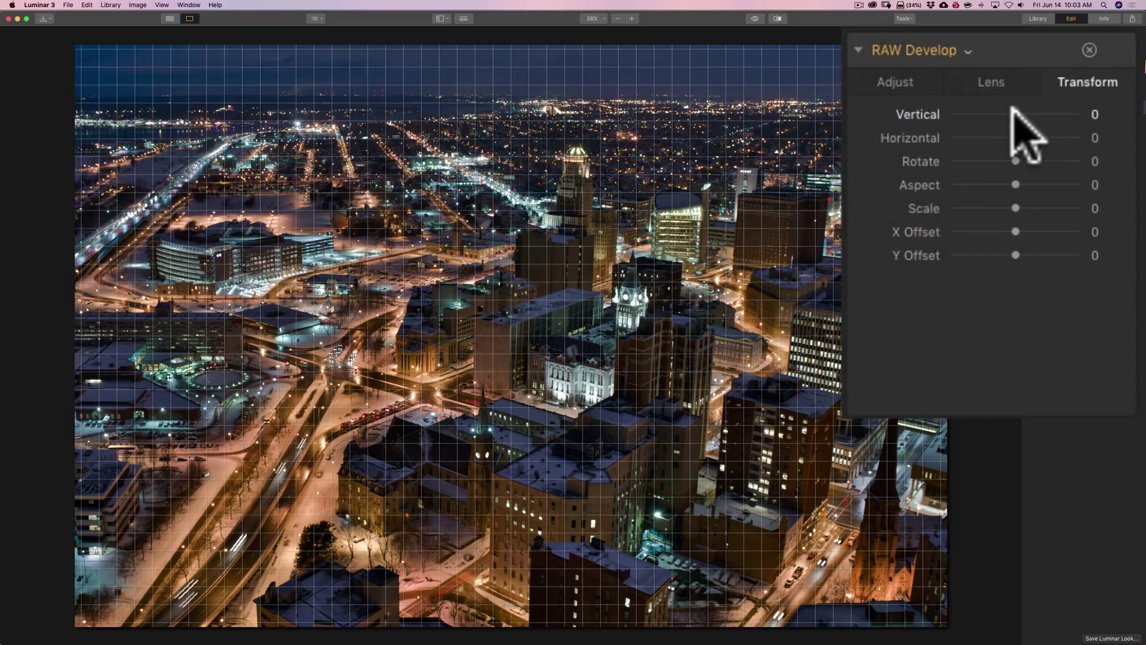
left_click_drag(1011, 107, 1016, 109)
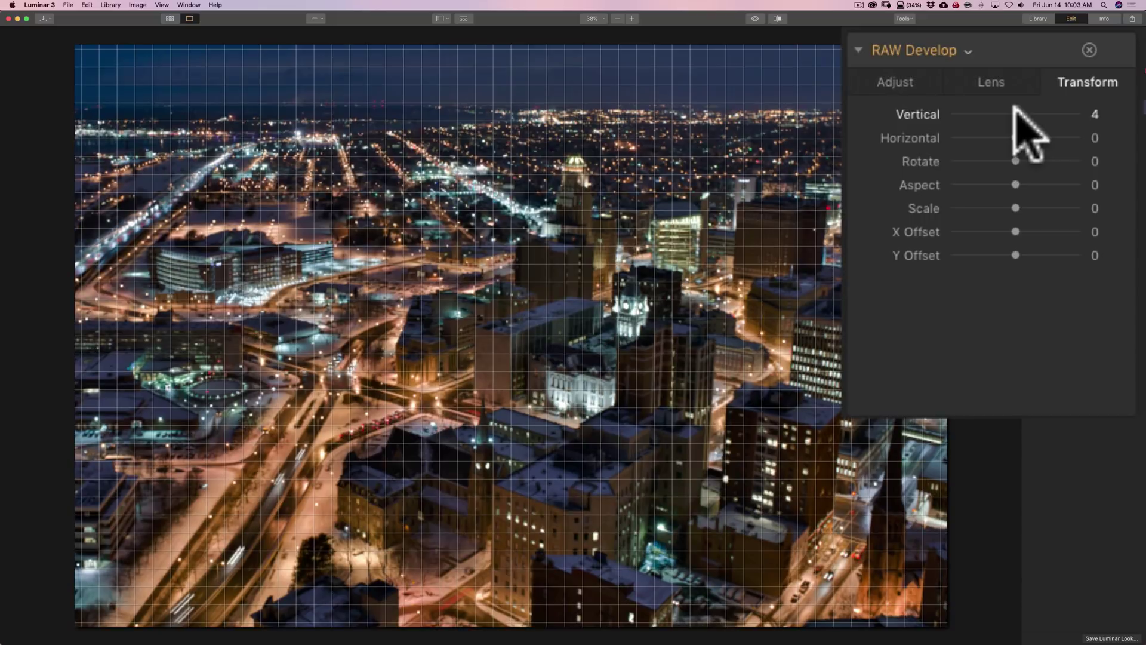
left_click(1016, 111)
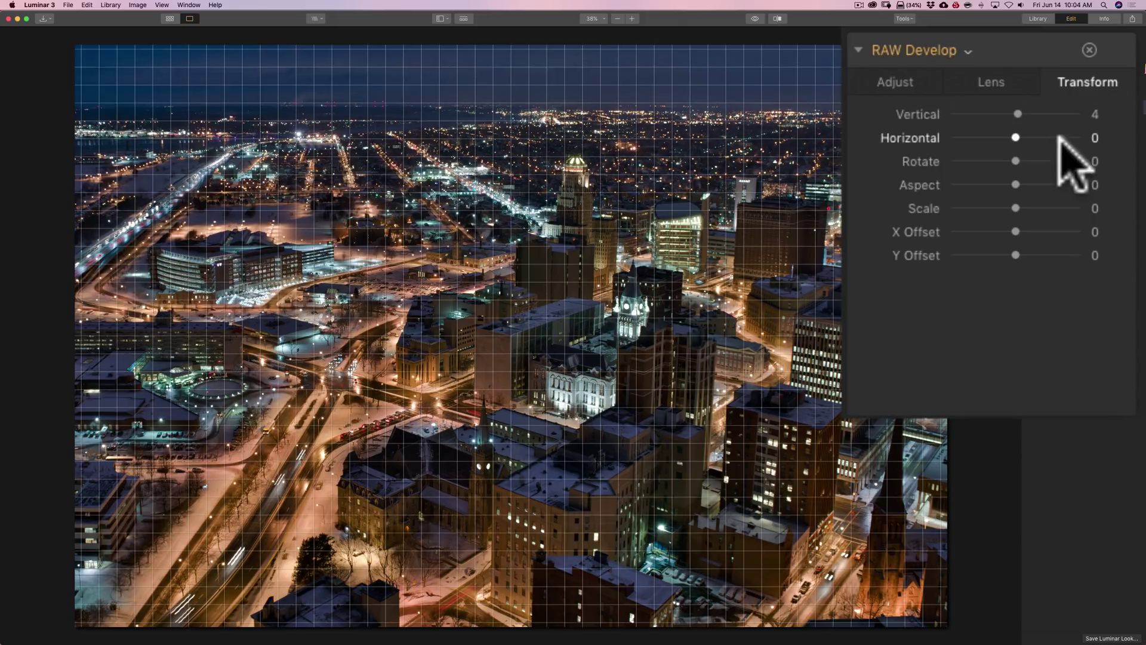
Switch the RAW Develop filter back to its Adjust settings
left_click(895, 86)
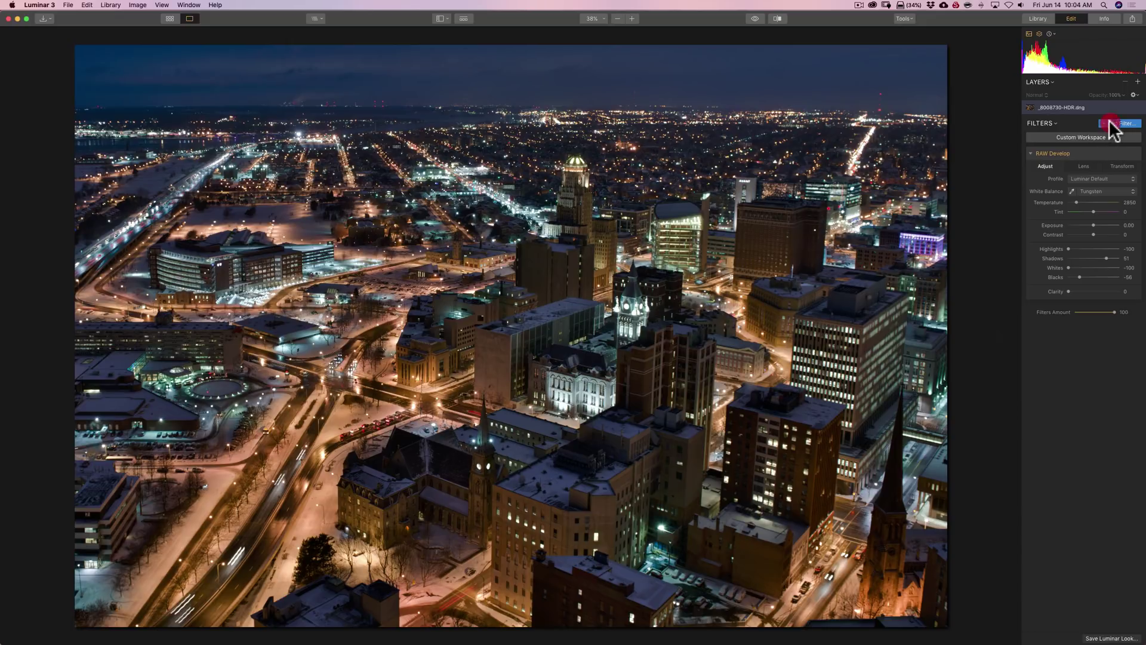
Add a Denoise filter from the Filters Catalog
left_click(1111, 125)
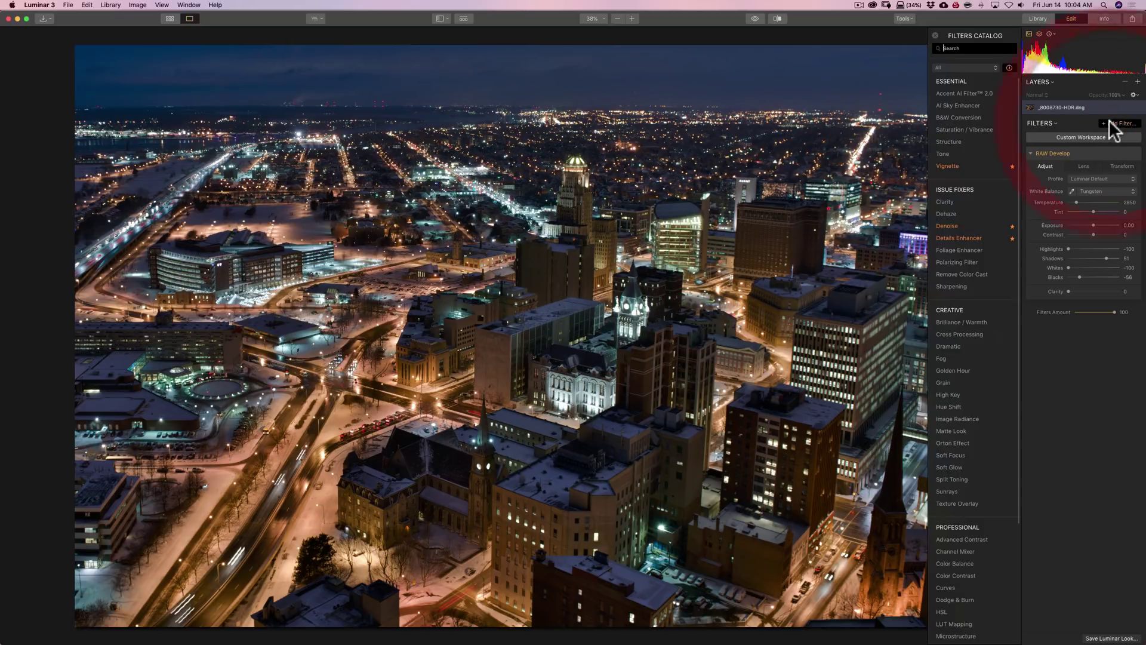
left_click(952, 225)
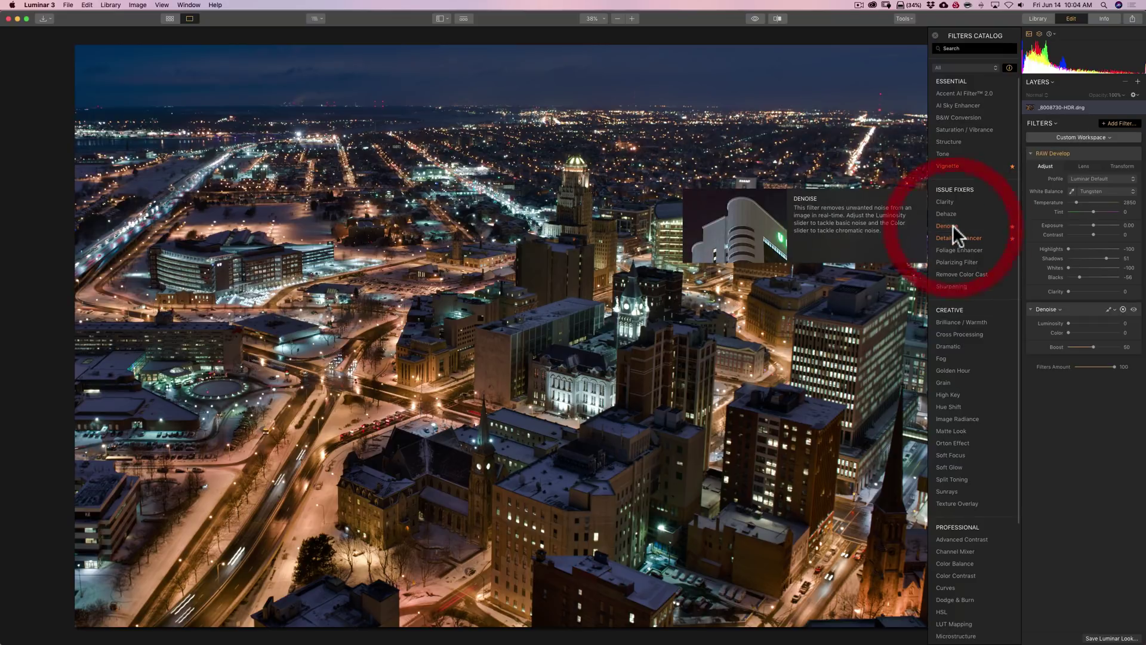
left_click(935, 35)
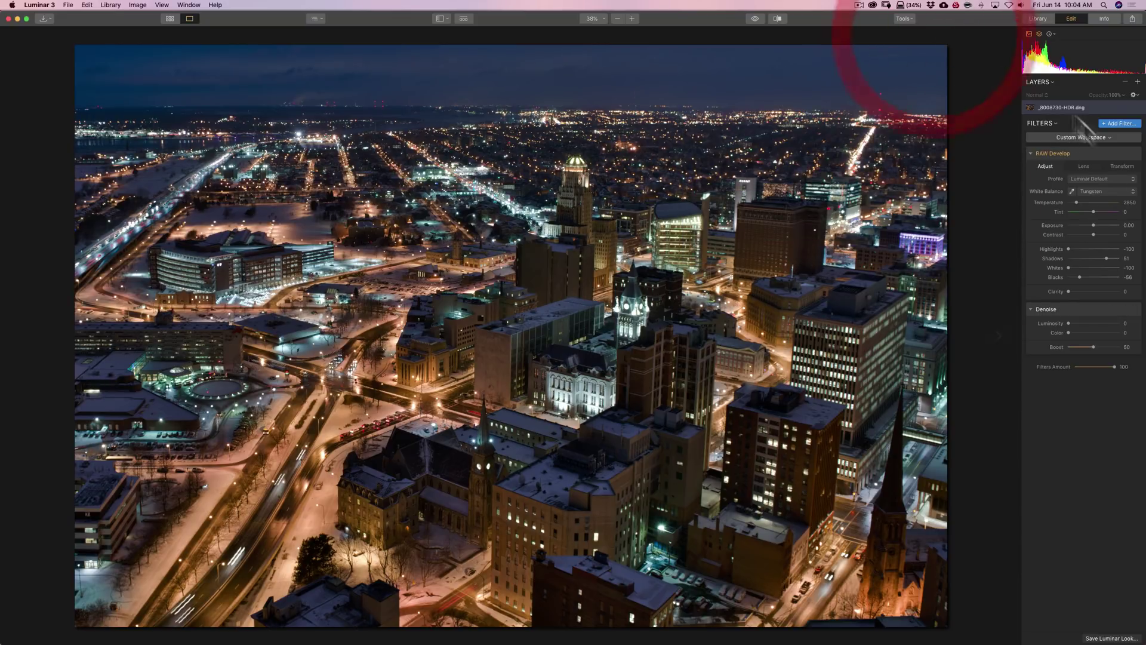
Set Denoise Luminosity to 29 and Color to 6, checking the skyline at 100%
left_click(524, 95)
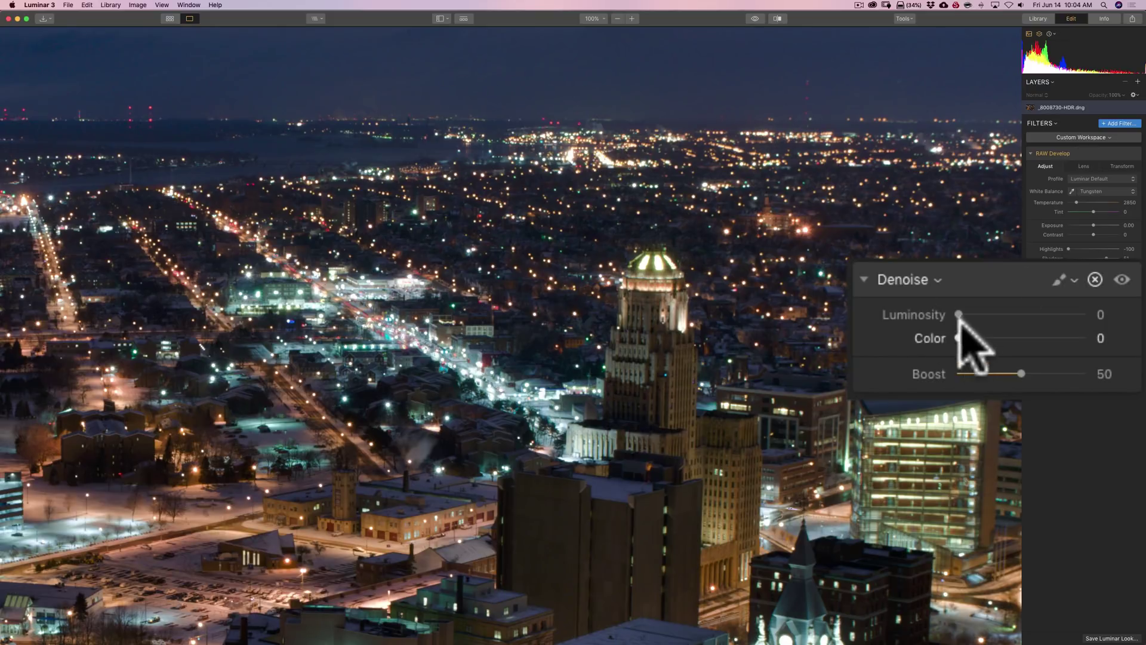
left_click_drag(959, 316, 1009, 314)
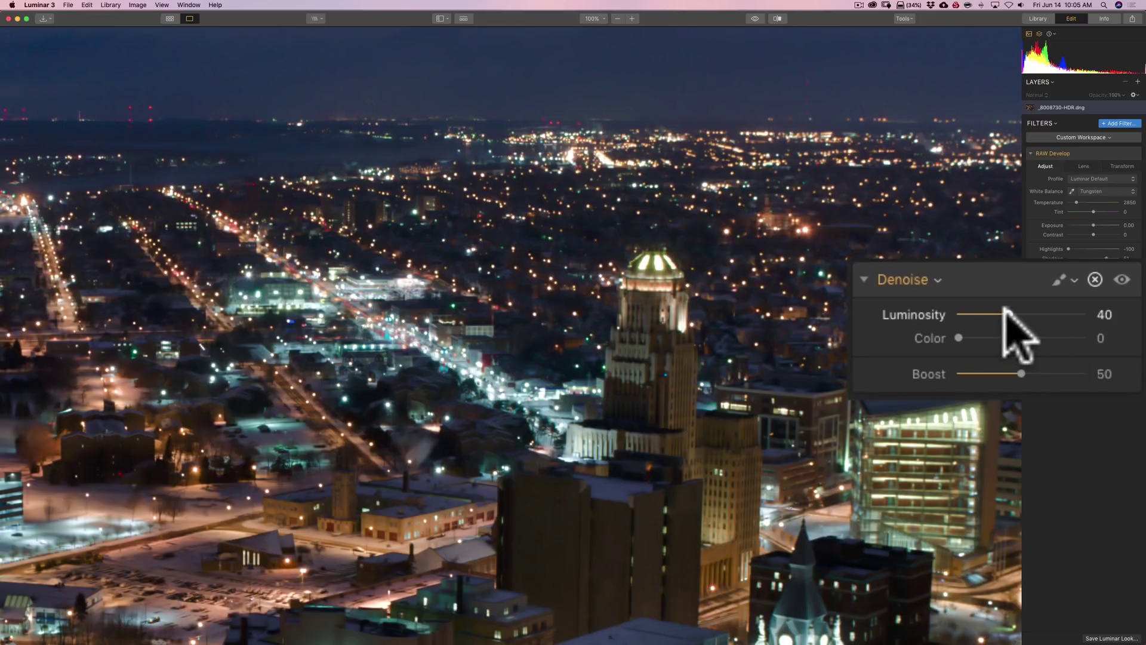
left_click_drag(1004, 312, 995, 314)
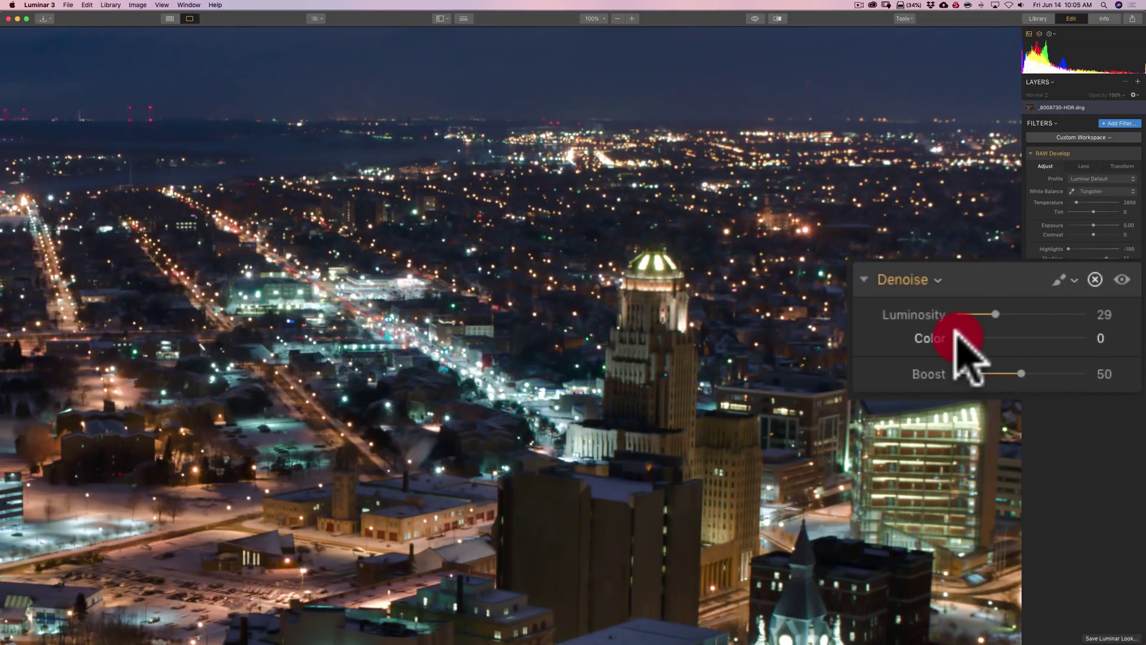
left_click_drag(956, 333, 966, 333)
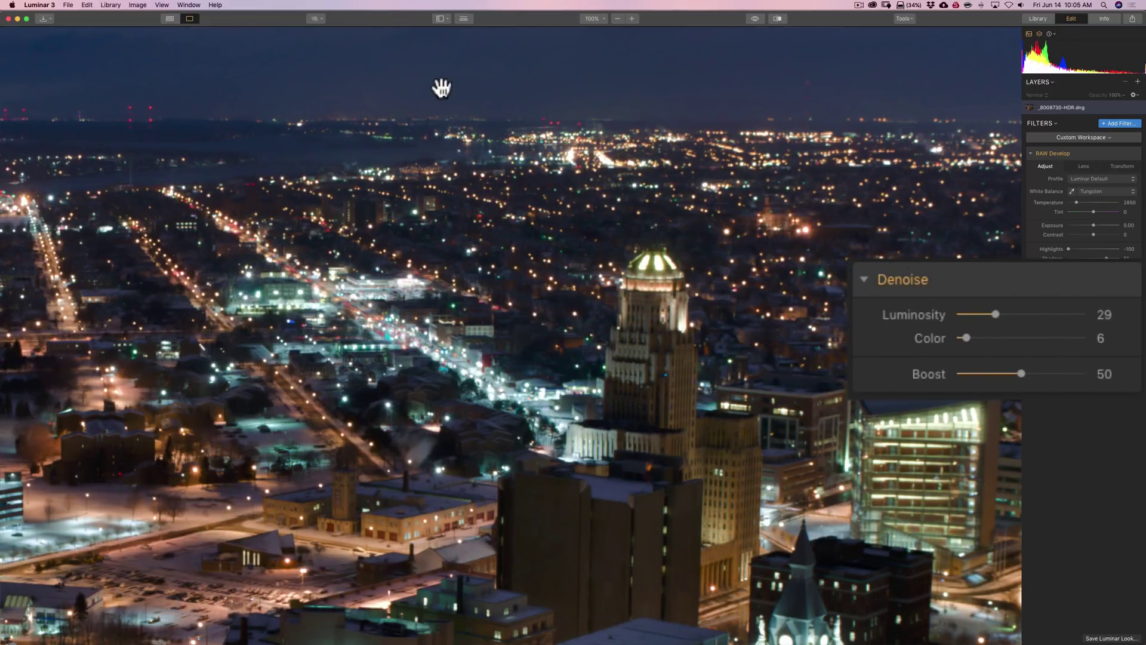
left_click(557, 146)
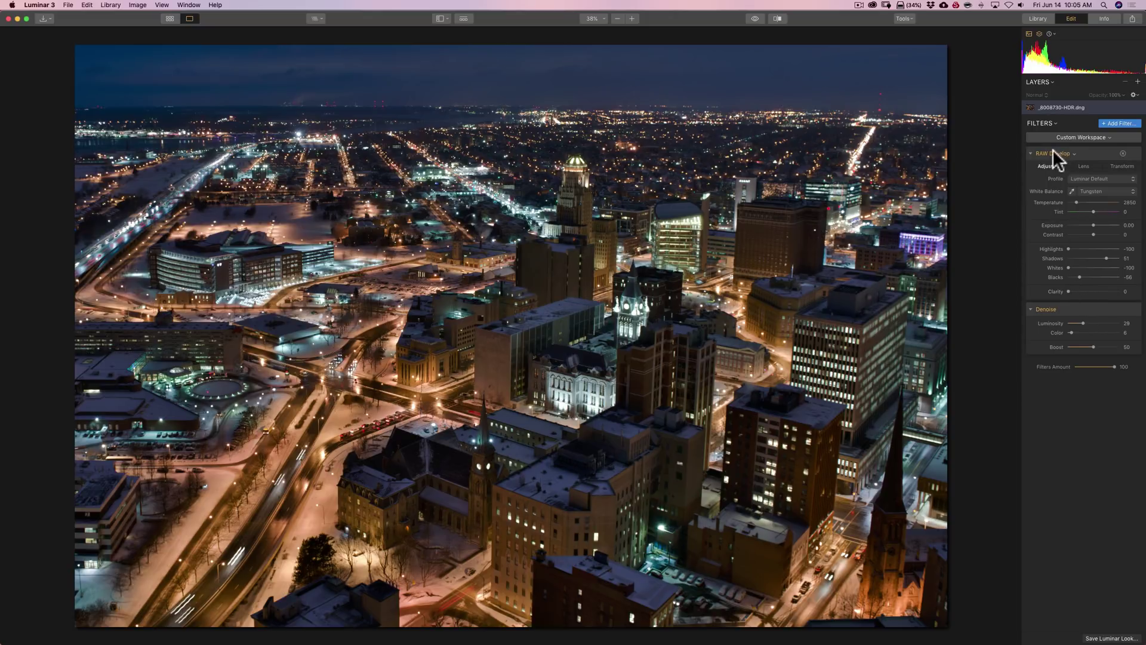
Add a Details Enhancer filter from the Filters Catalog
left_click(1109, 123)
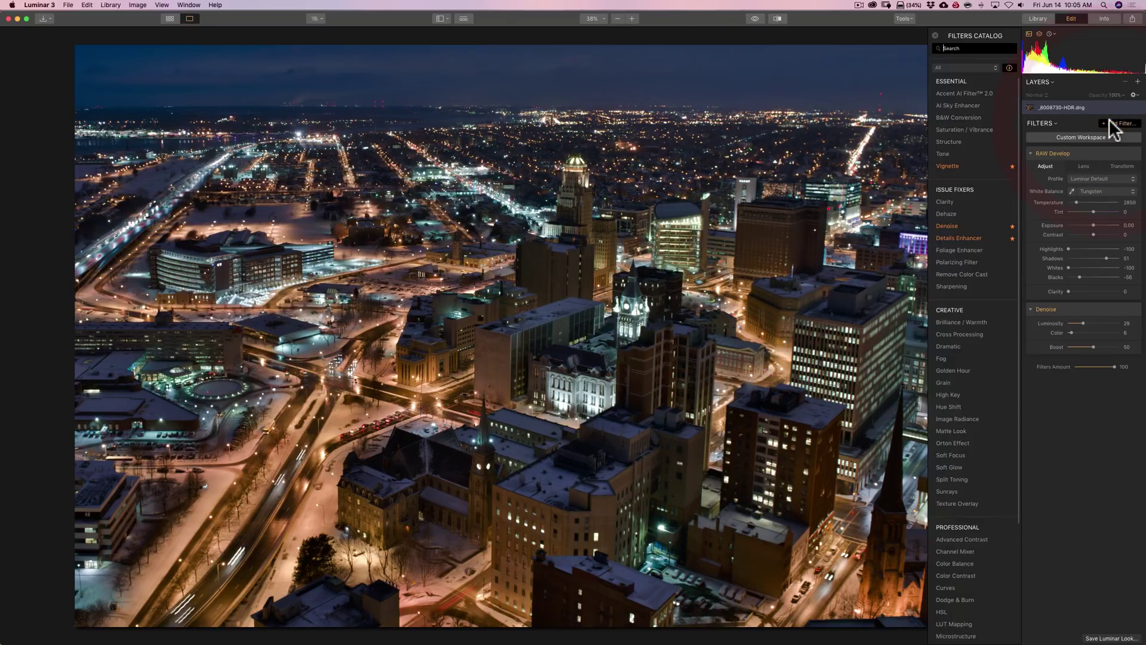
left_click(958, 237)
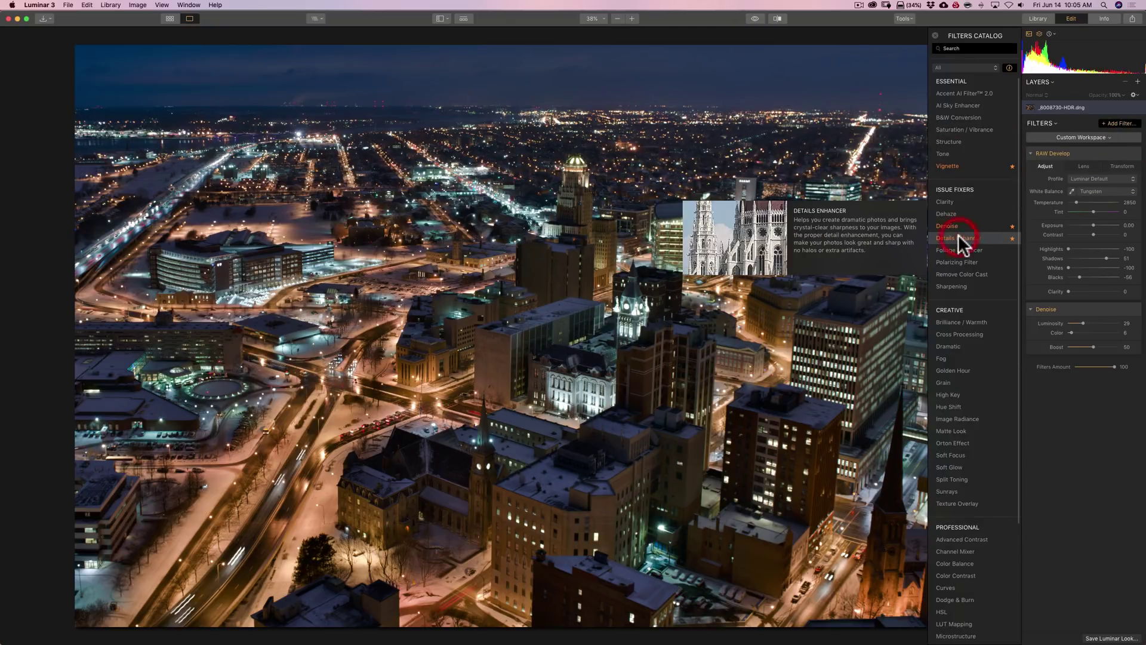
left_click(936, 34)
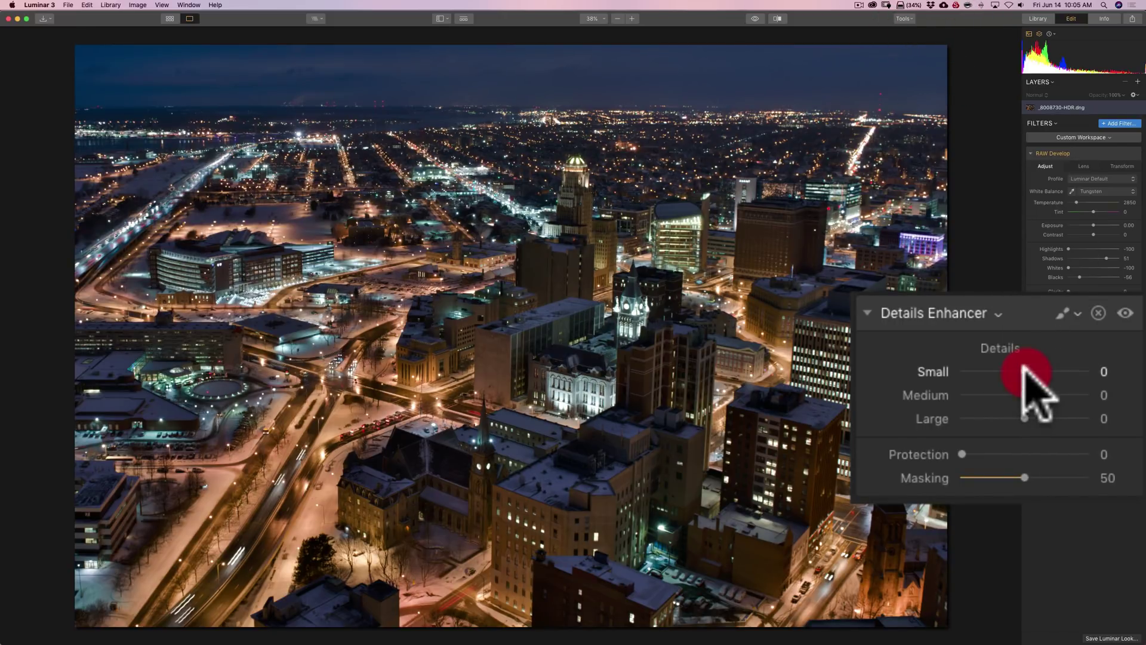
Set Small Details 19, Medium 6 and Large 8, toggling the filter to compare
left_click_drag(1025, 368, 1039, 369)
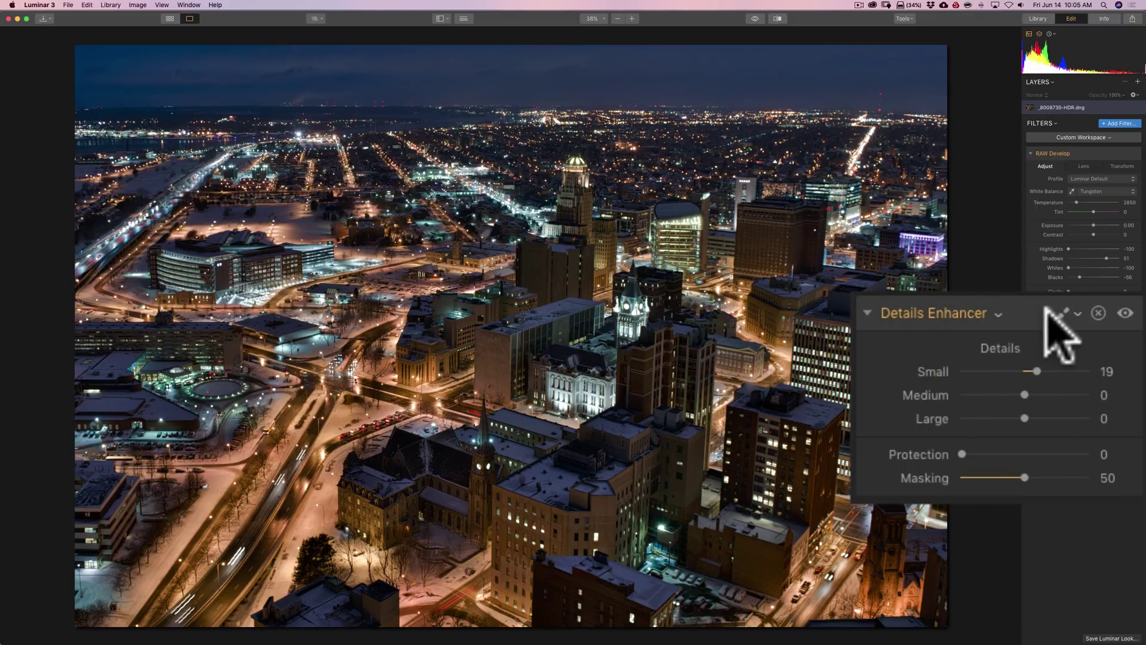
left_click(1124, 313)
left_click(1125, 313)
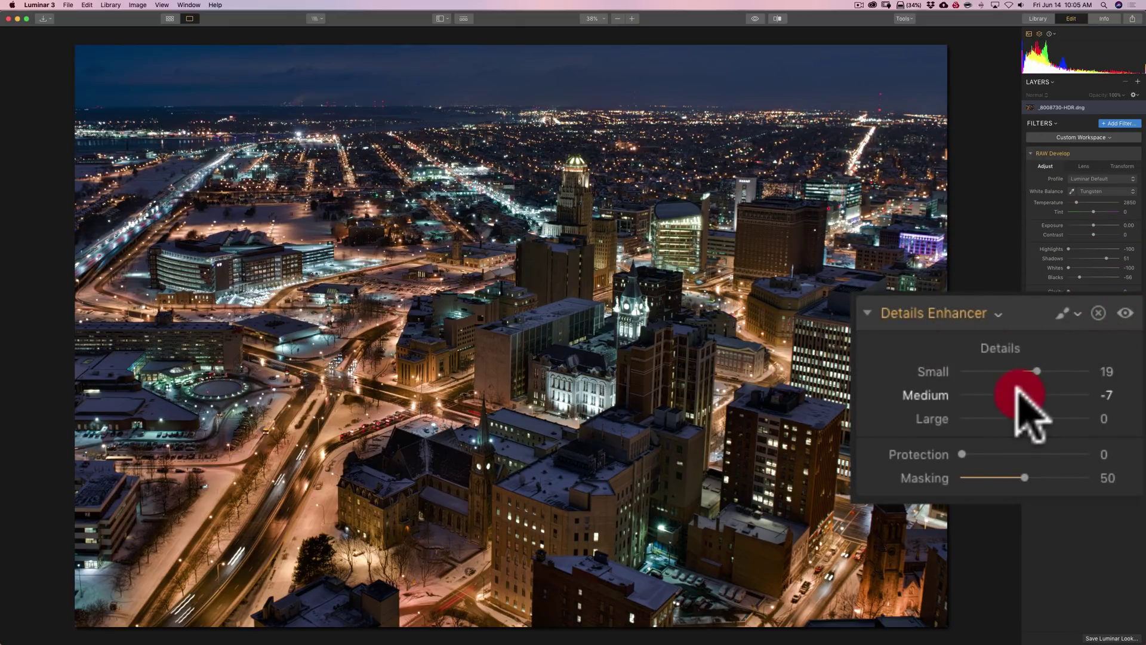
left_click_drag(1015, 390, 1028, 411)
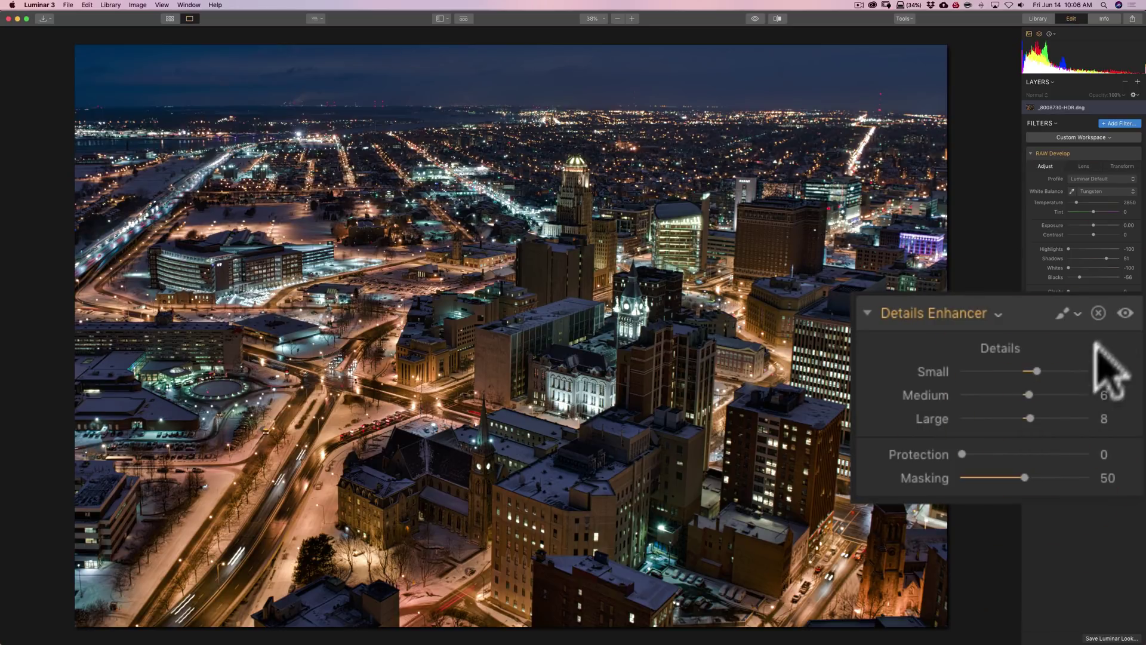
left_click(1124, 313)
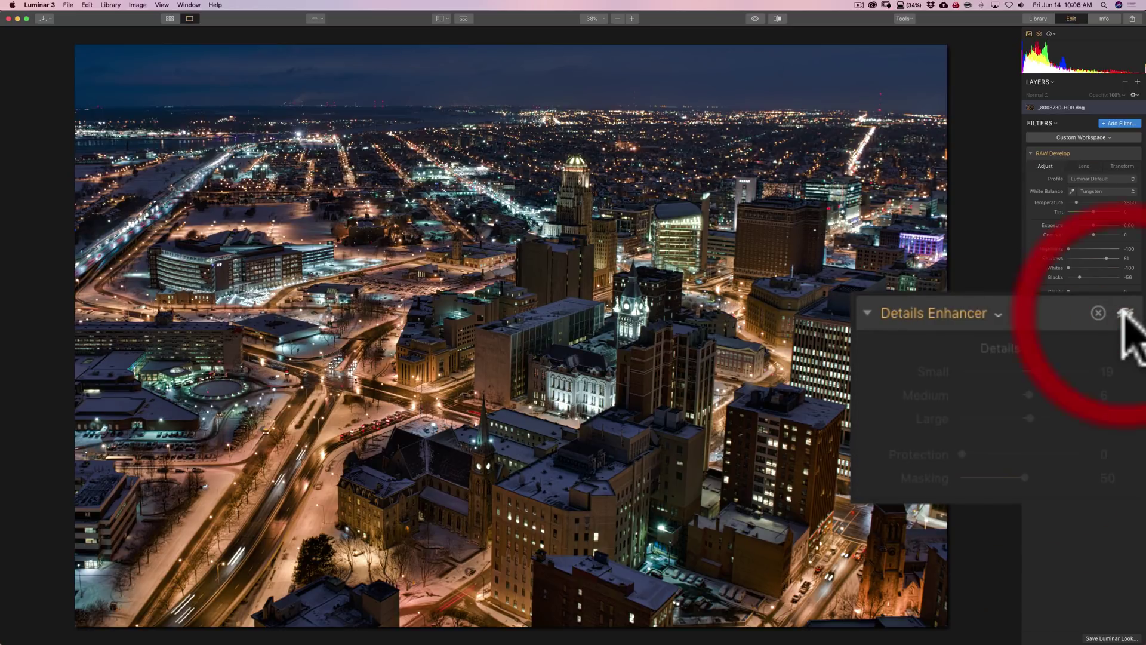
left_click(1123, 313)
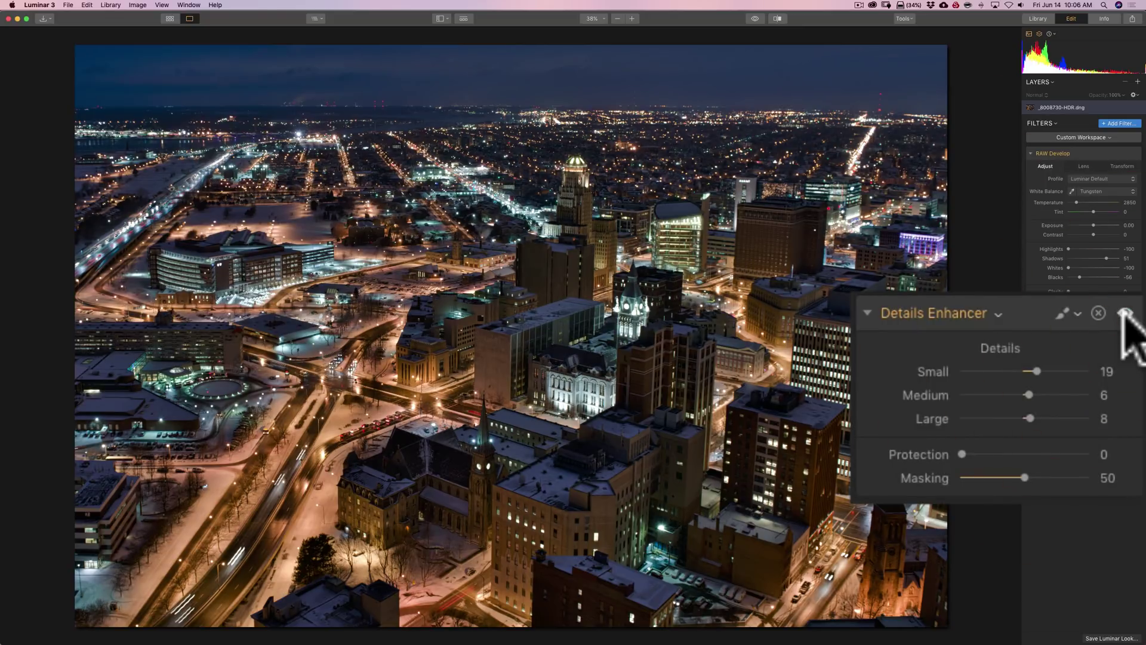
left_click(1124, 313)
left_click(1124, 313)
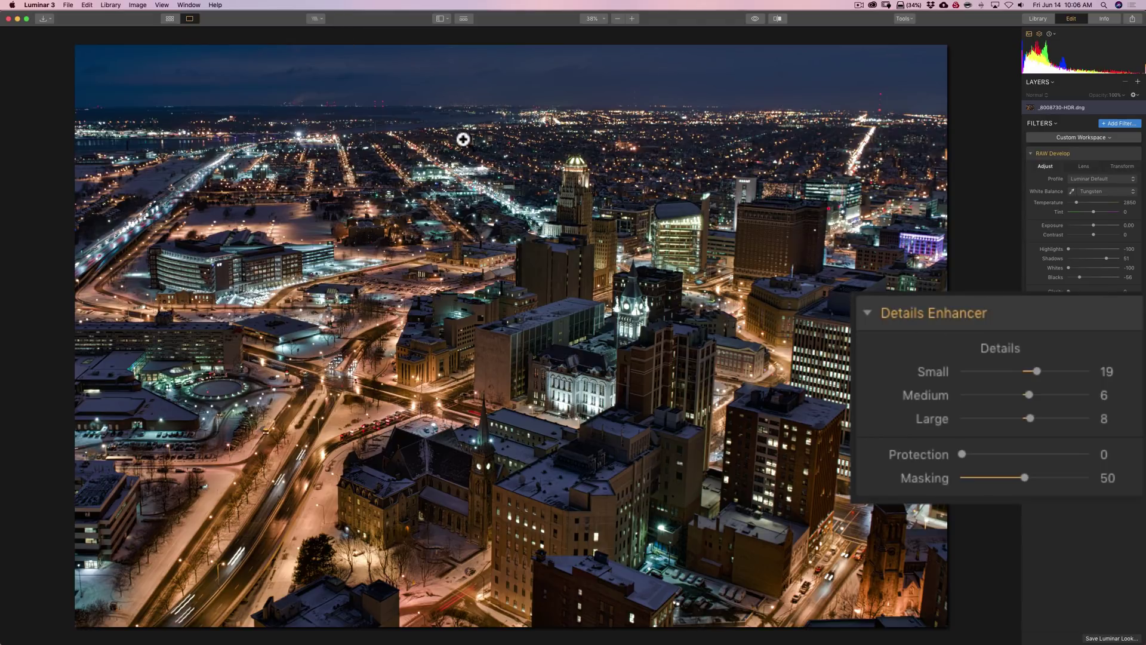
key("z")
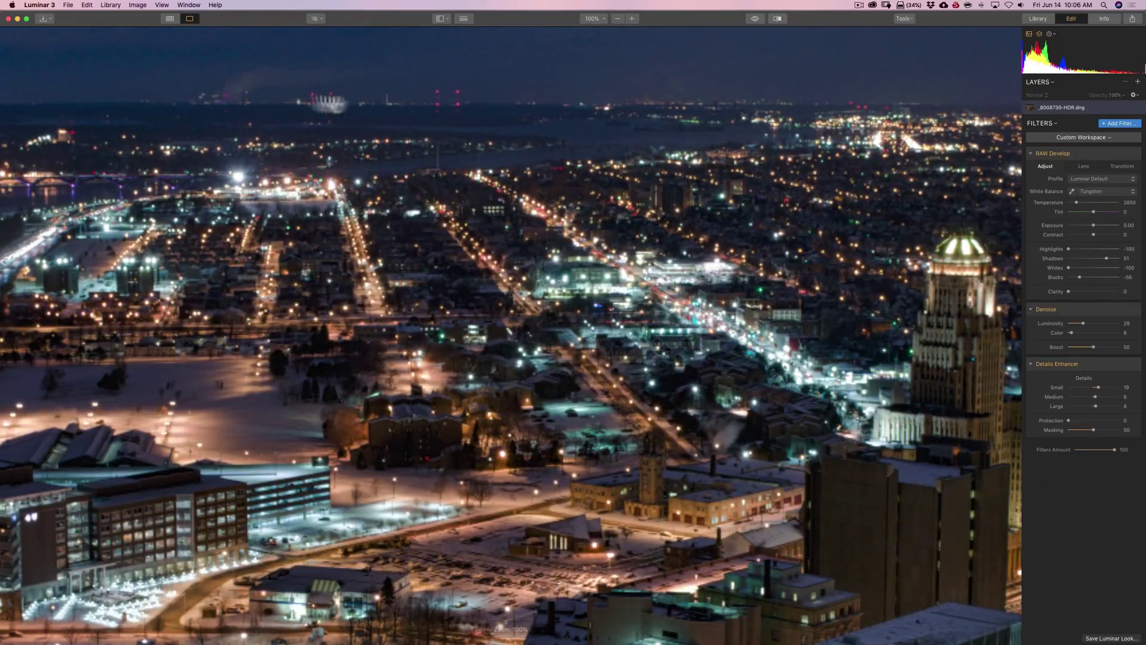
left_click(628, 104)
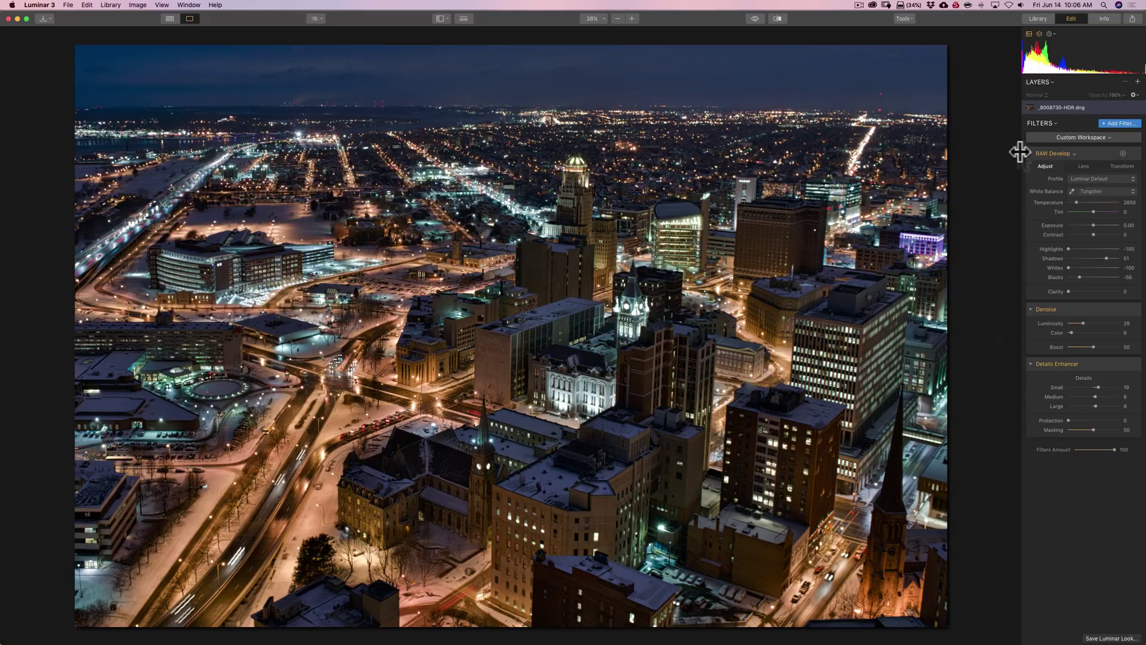
Add the Top & Bottom Lighting filter from the filters catalog
left_click(1120, 123)
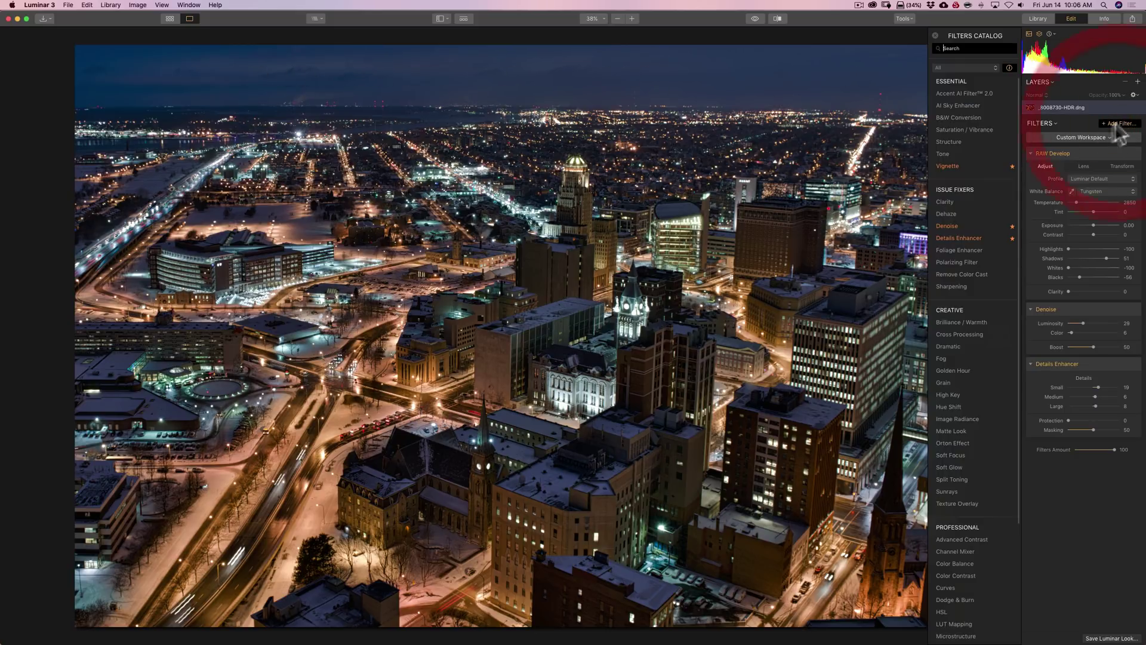
scroll(981, 233, "down", 5)
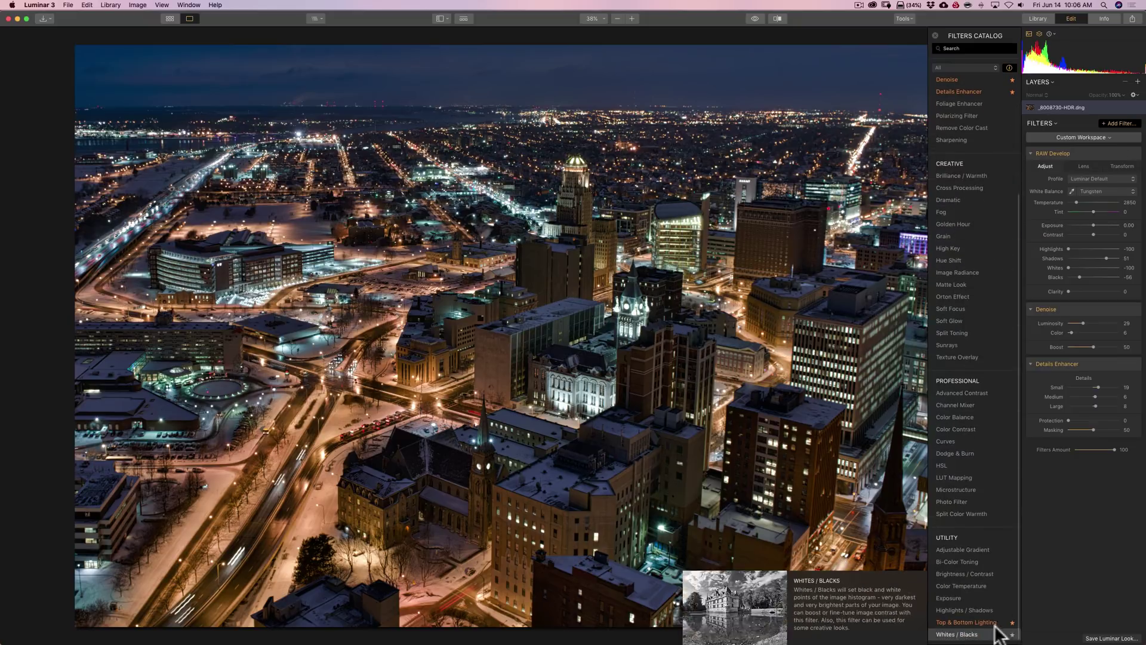
left_click(978, 623)
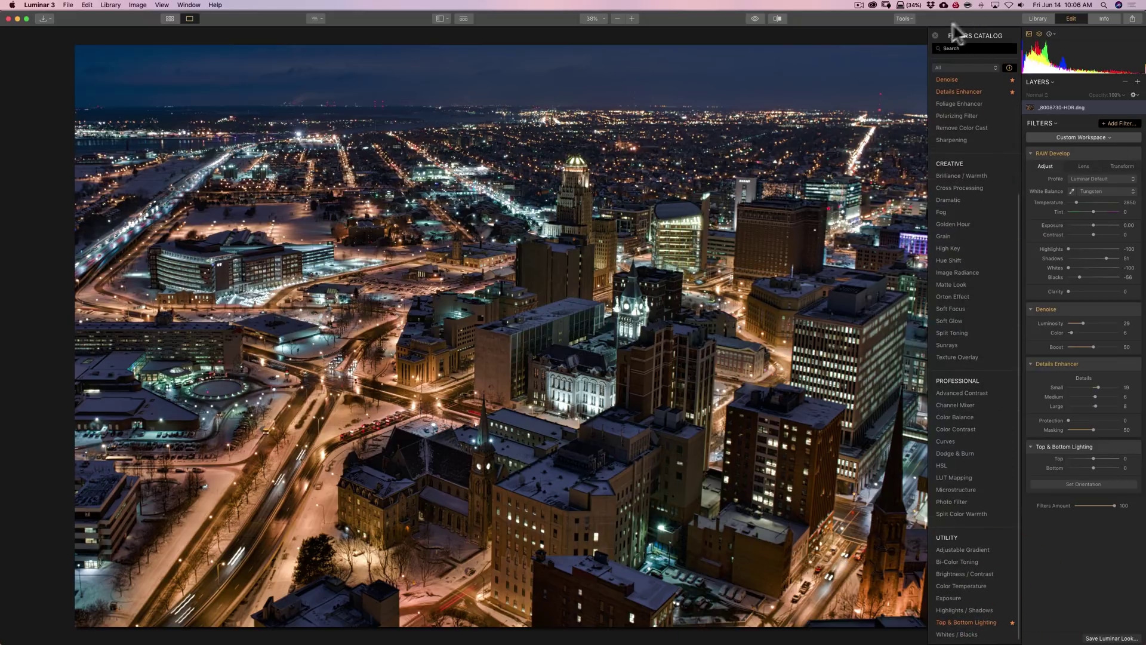
left_click(935, 36)
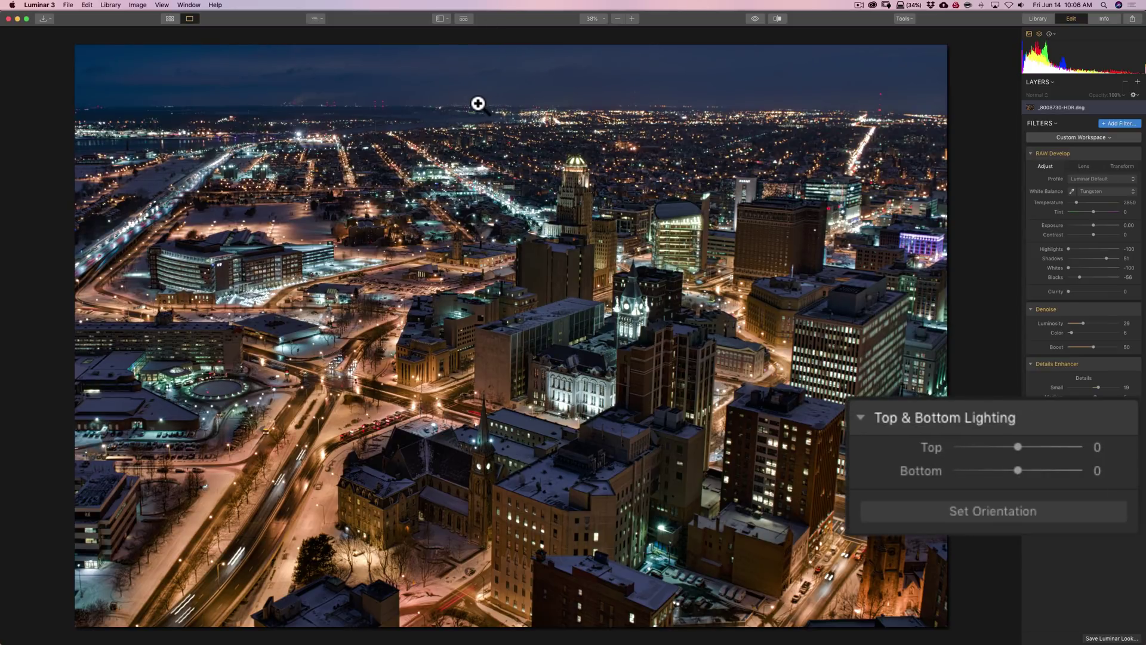
Raise the lighting gradient toward the skyline and set Top to -20 to darken the sky
left_click(992, 509)
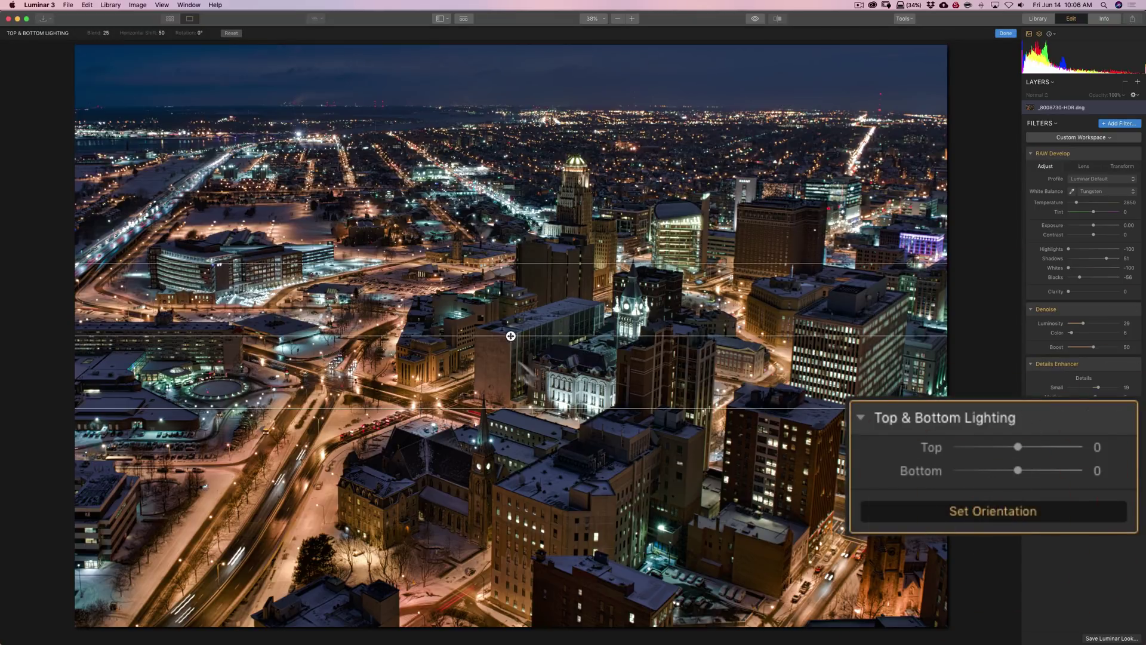
left_click_drag(509, 333, 504, 107)
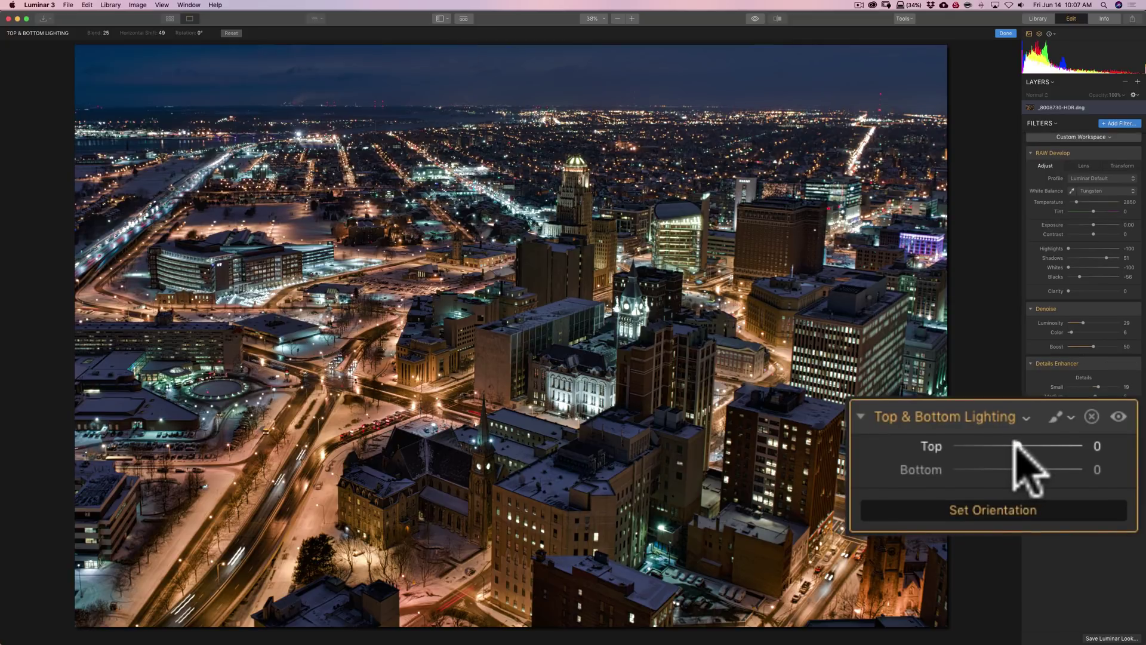
mouse_move(1018, 446)
left_mouse_down()
mouse_move(986, 446)
mouse_move(999, 447)
left_mouse_up()
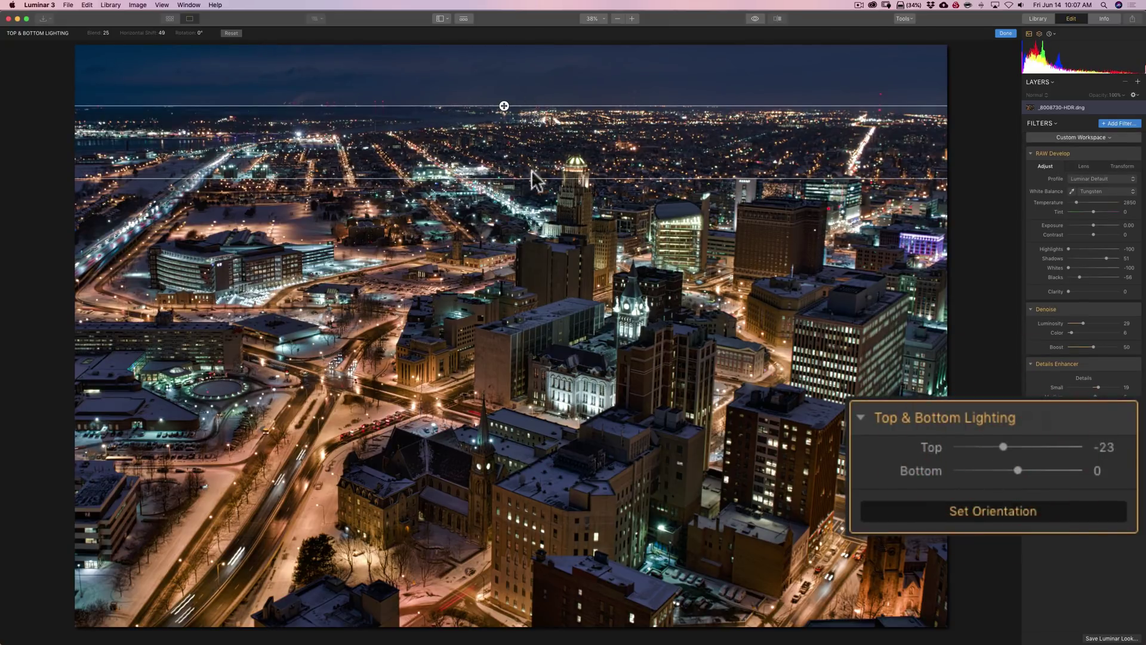
left_click(1005, 446)
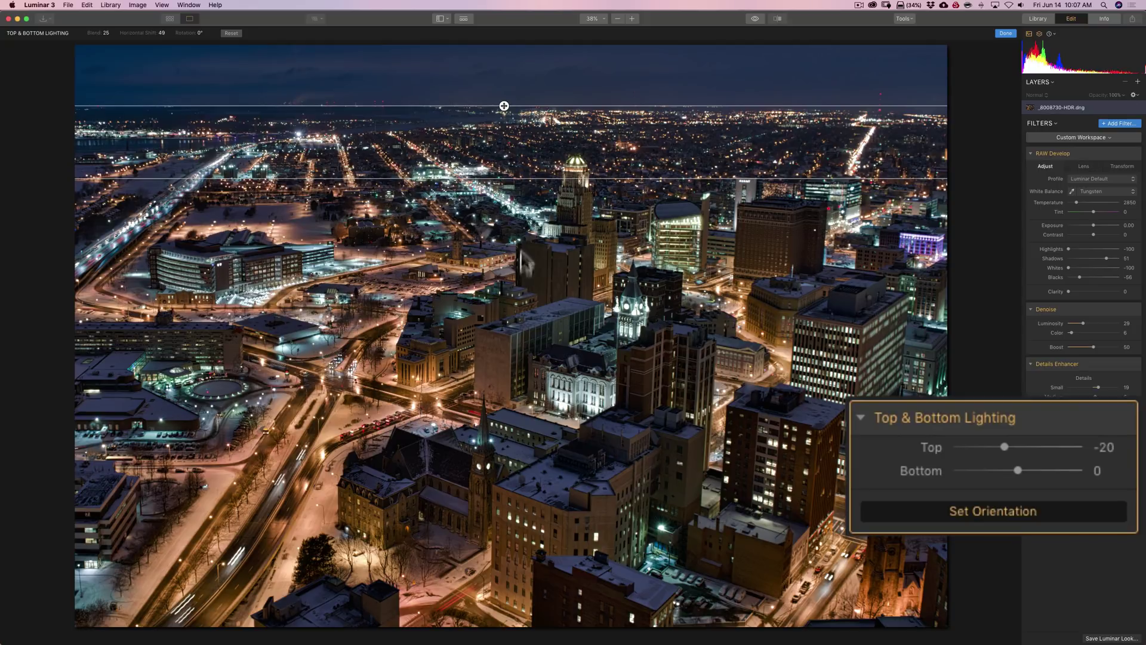
Finish placing the lighting gradient, then add a Vignette filter from the Essential filters
left_click(1001, 510)
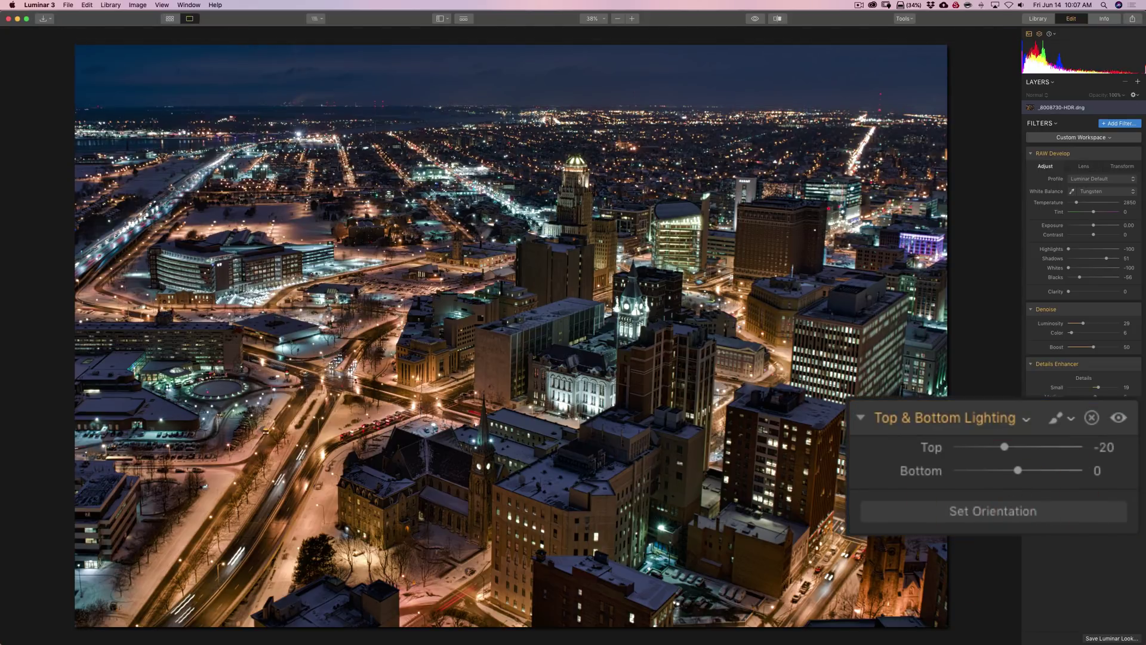
left_click(1110, 122)
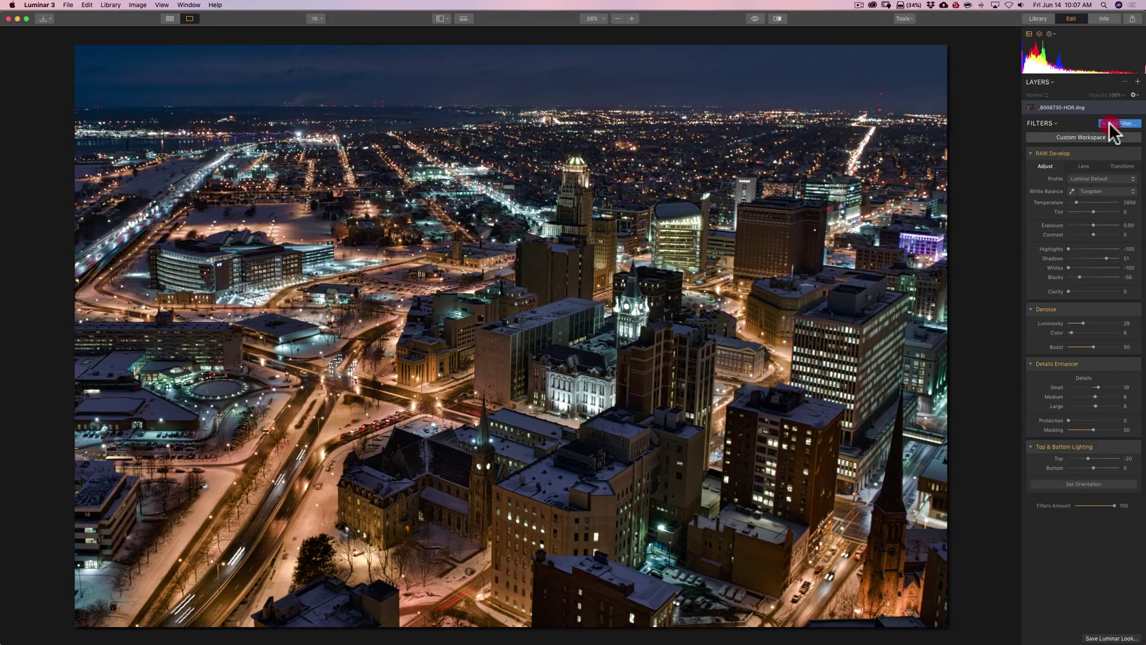
scroll(974, 114, "up", 3)
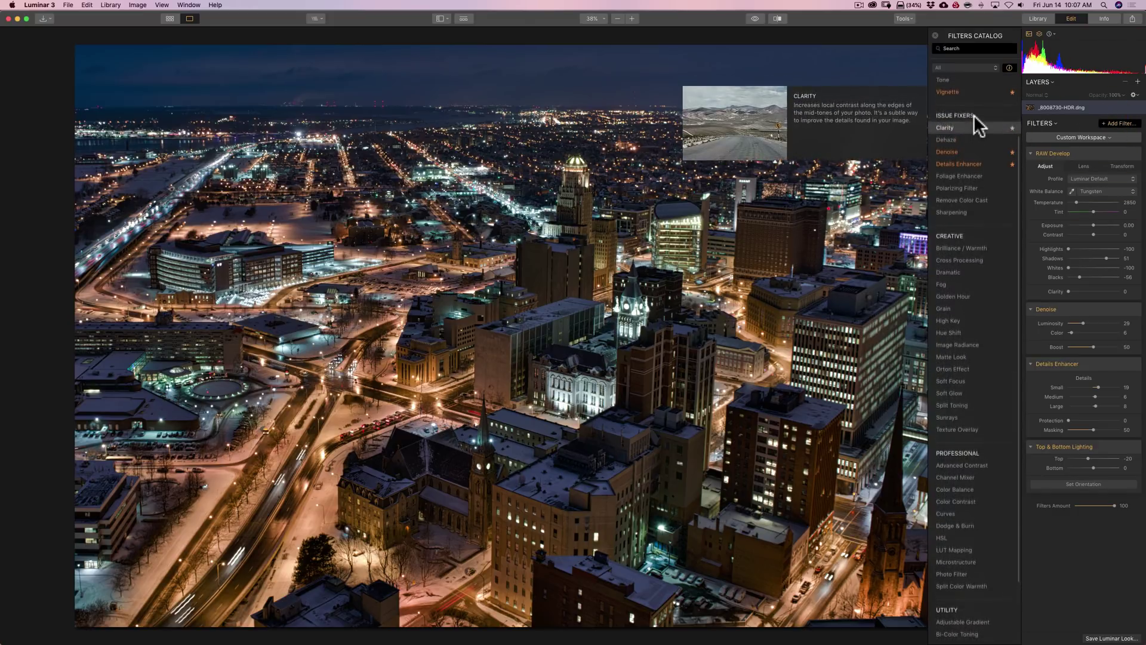
scroll(973, 115, "up", 3)
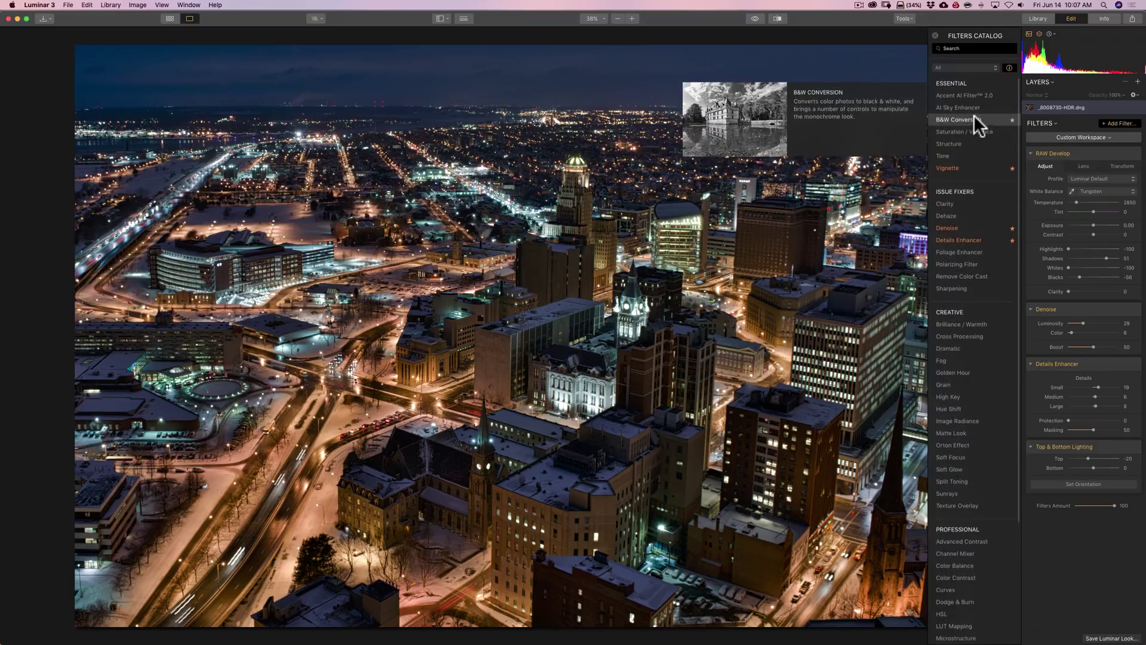
left_click(958, 165)
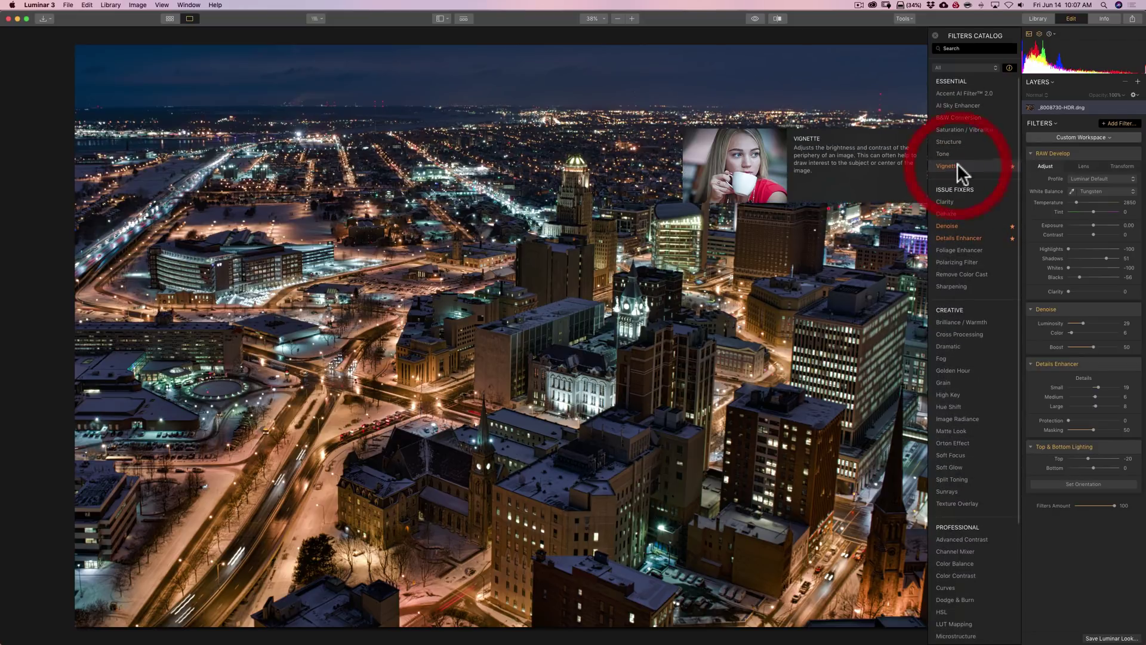
left_click(936, 33)
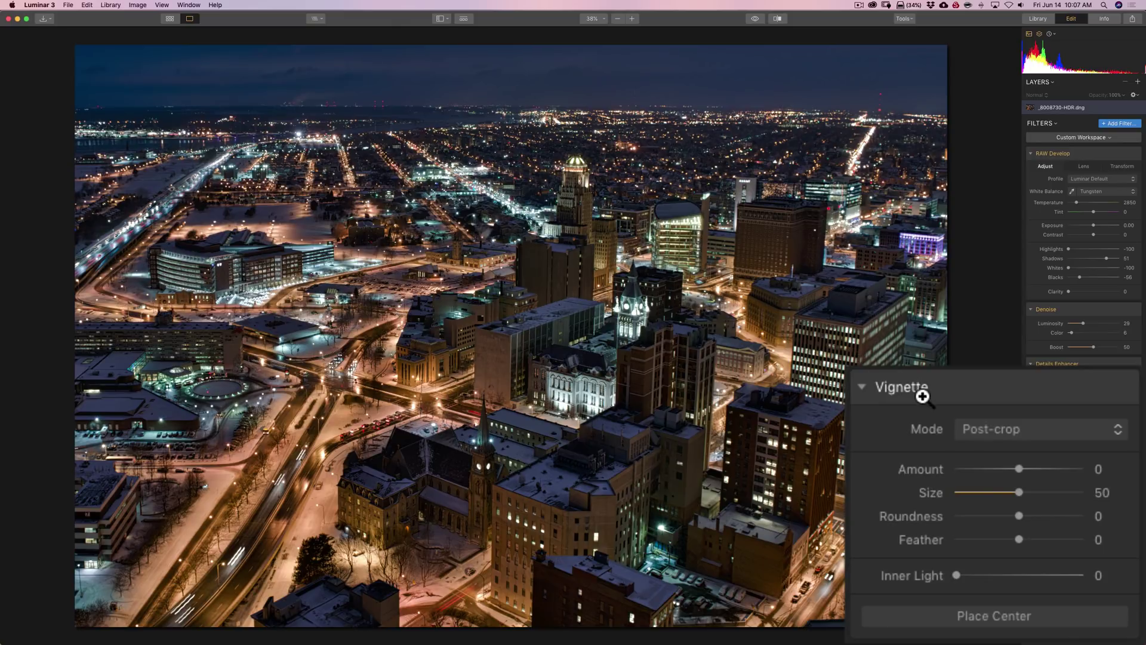
Set the Vignette Amount to -36 and Inner Light to 52
mouse_move(938, 399)
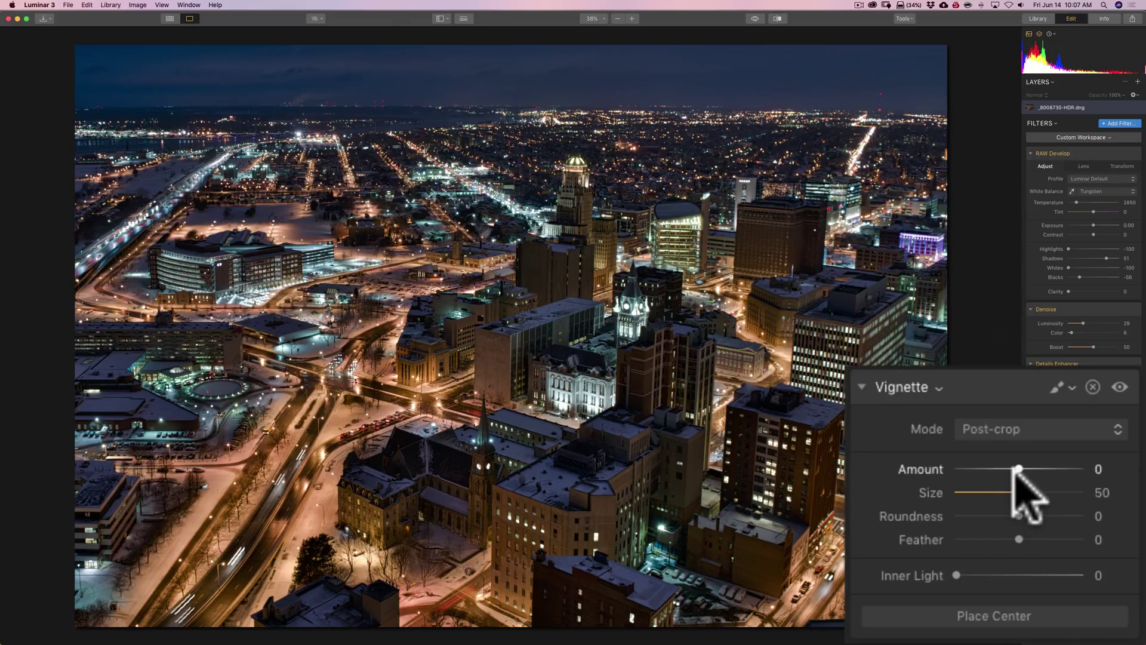
left_click_drag(1018, 468, 995, 469)
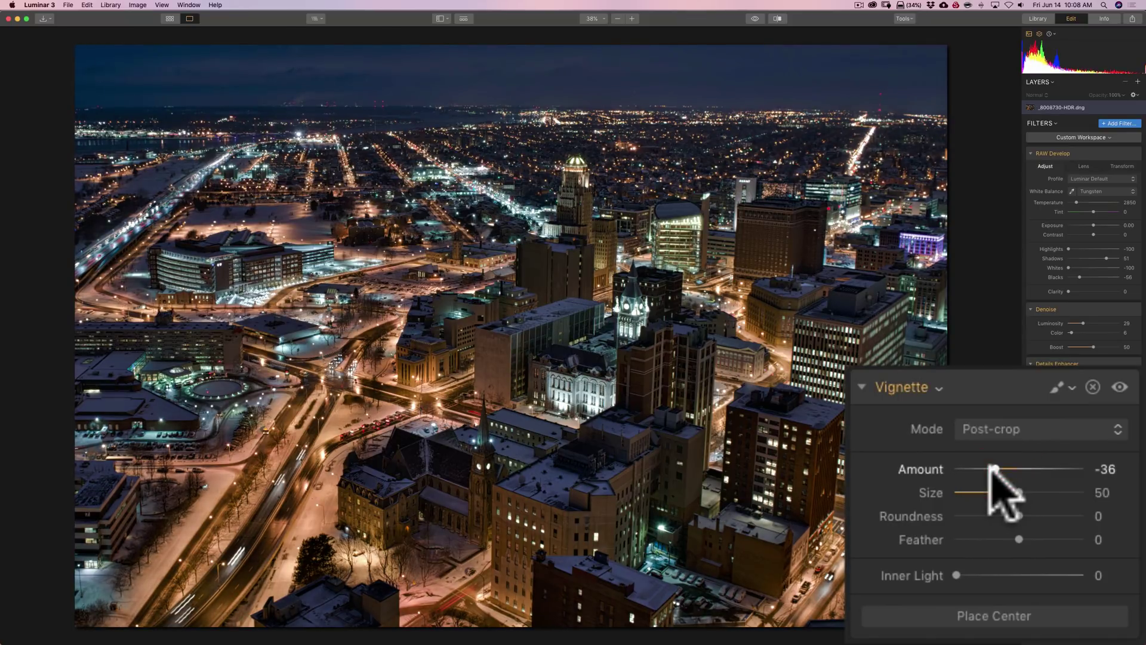
left_click(968, 574)
mouse_move(968, 574)
left_mouse_down()
mouse_move(1037, 574)
mouse_move(1022, 575)
left_mouse_up()
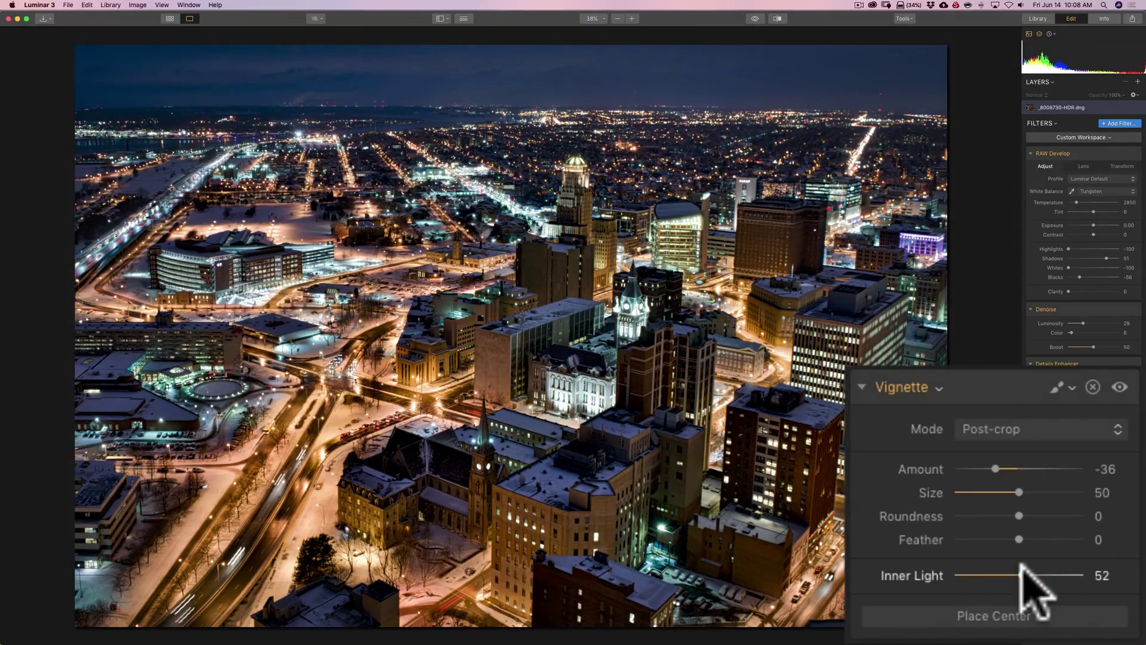
left_click(1021, 574)
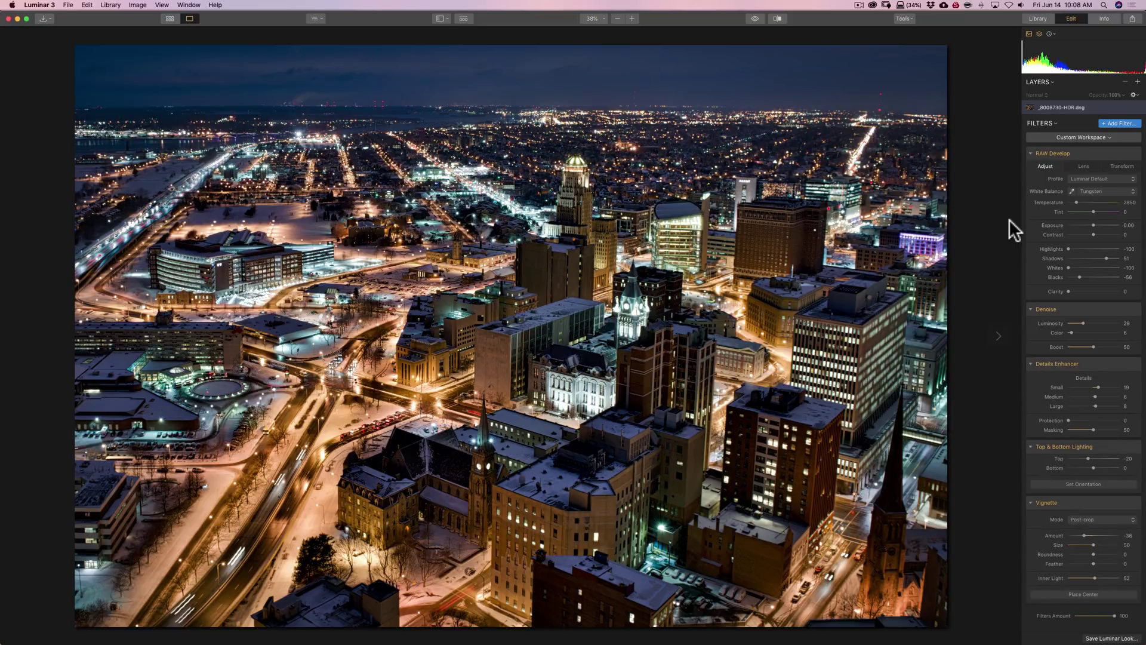
key("backslash")
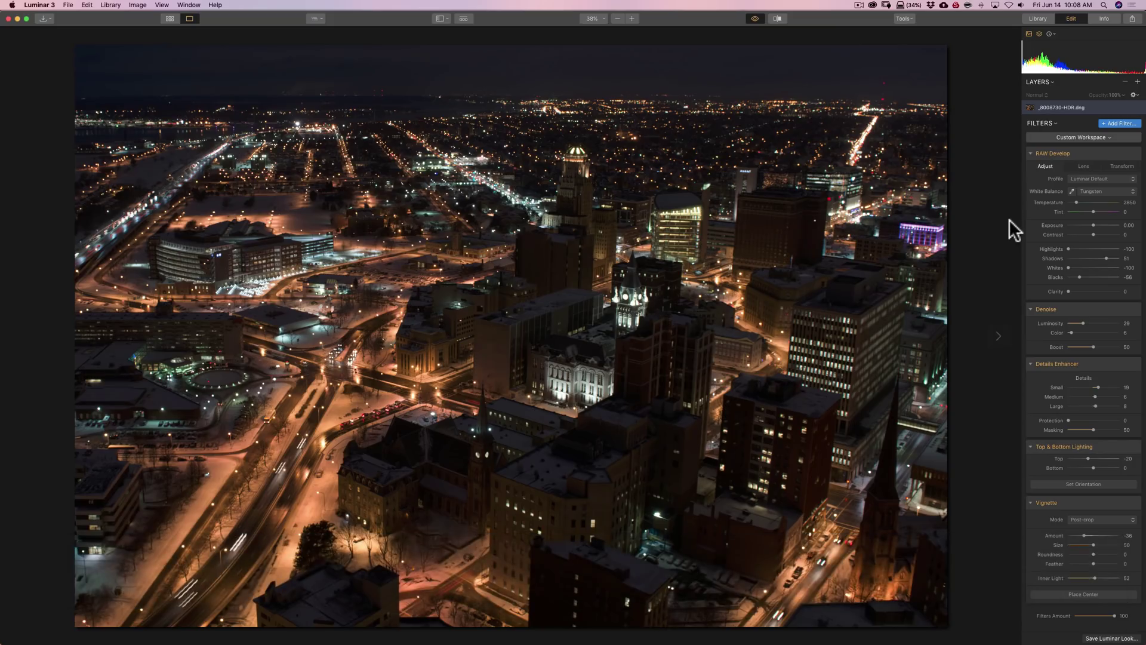
key("backslash")
key("backslash")
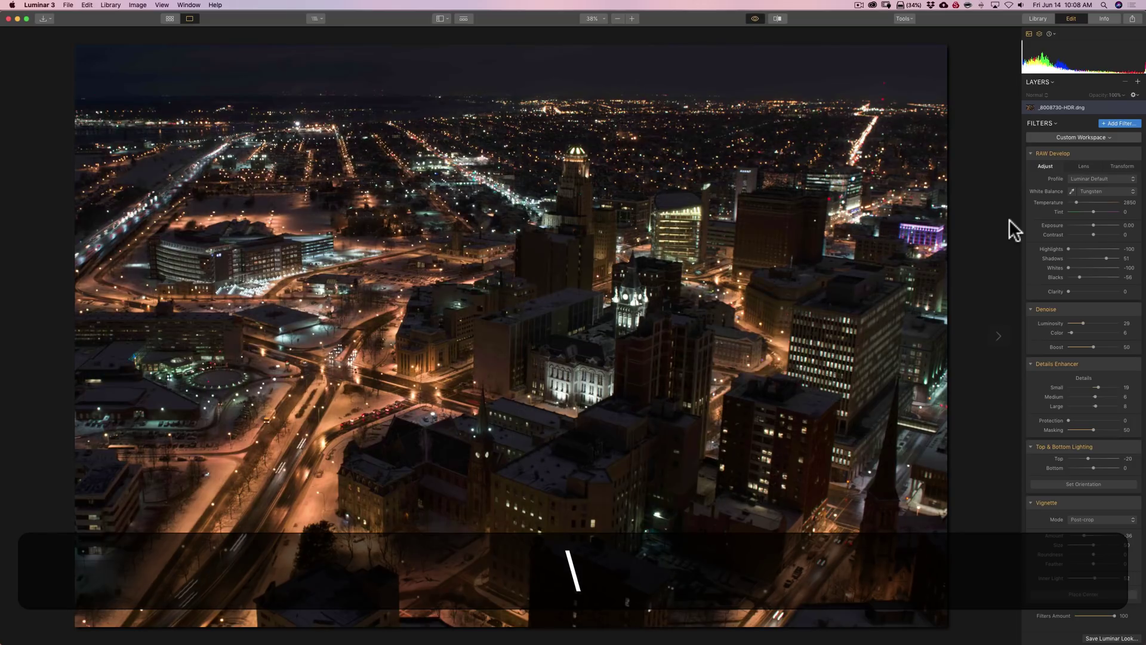
key("backslash")
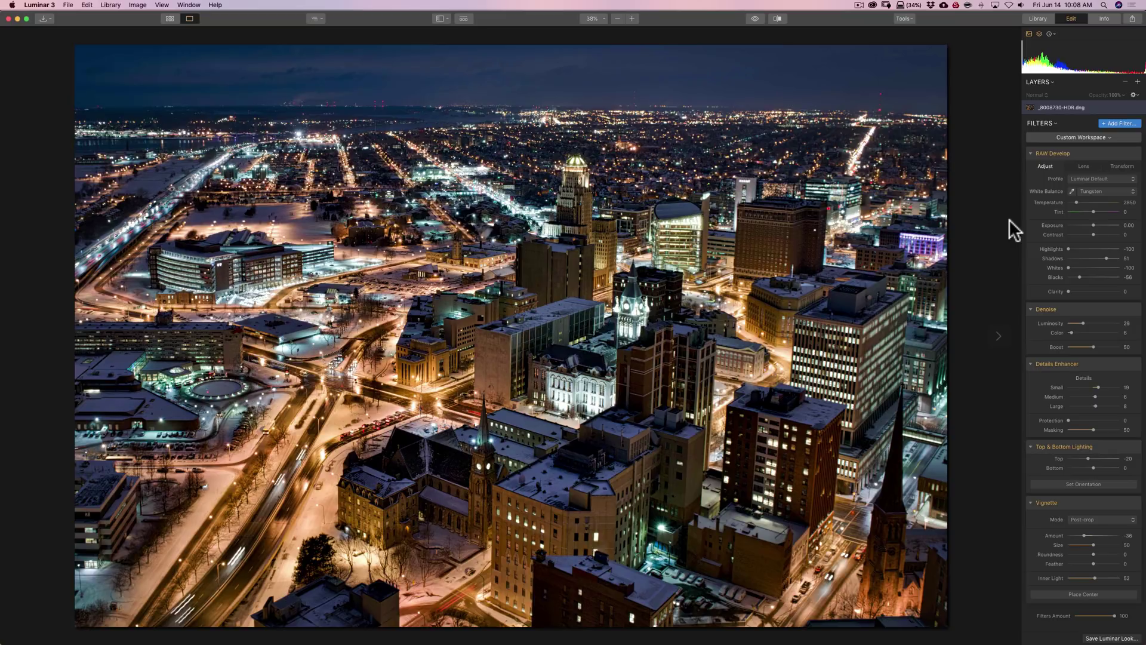
key("backslash")
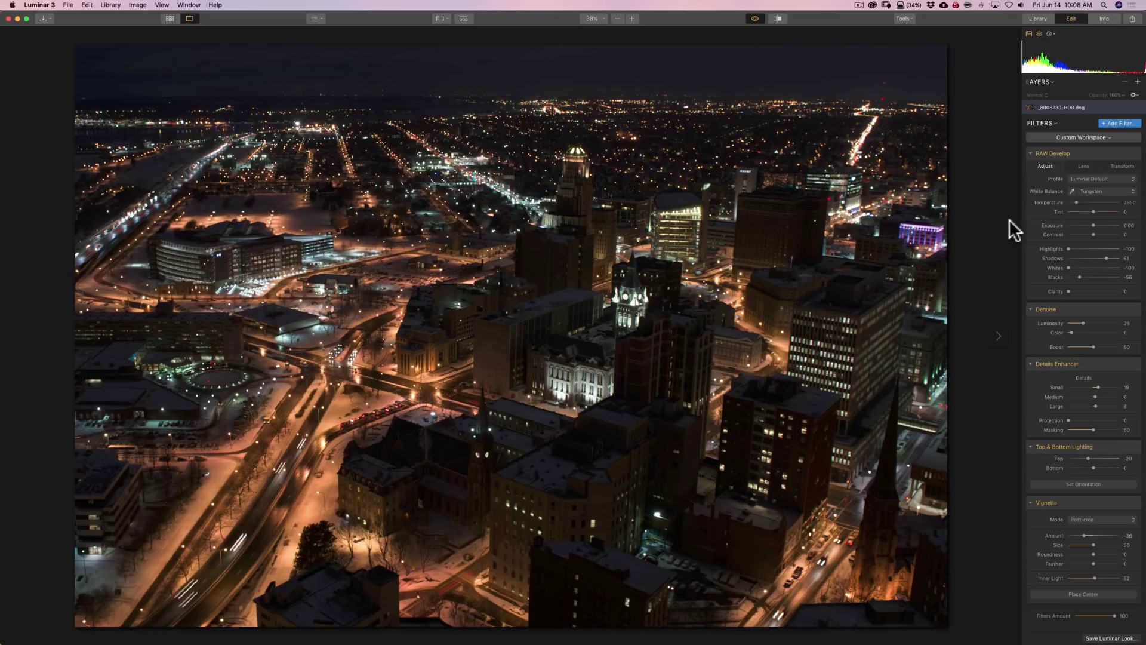
key("backslash")
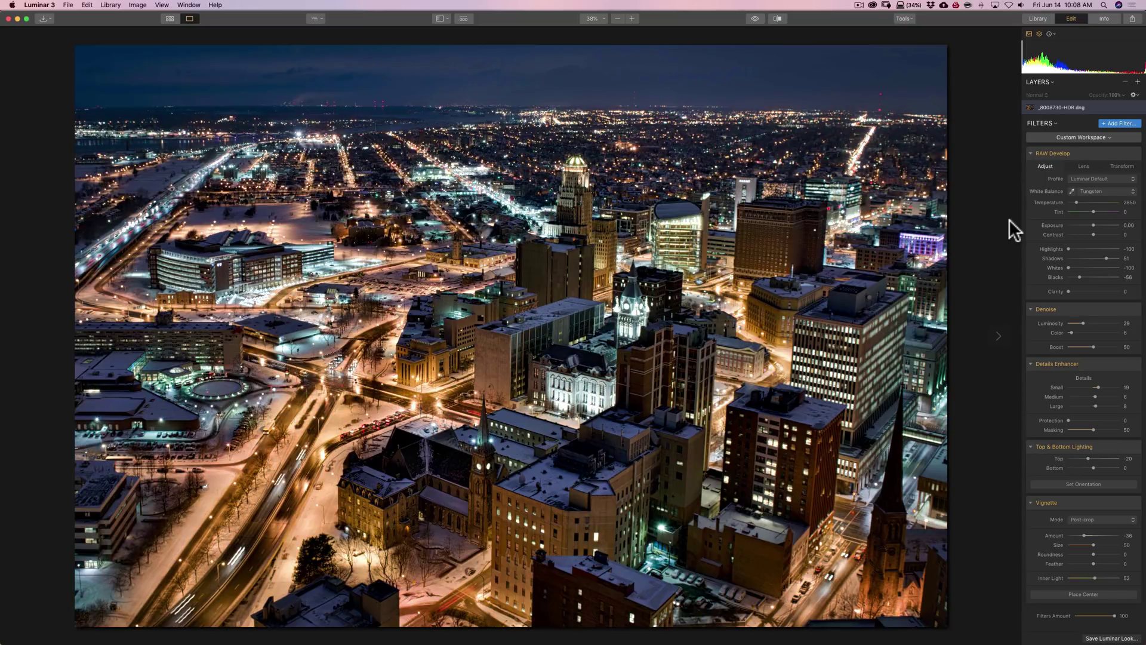